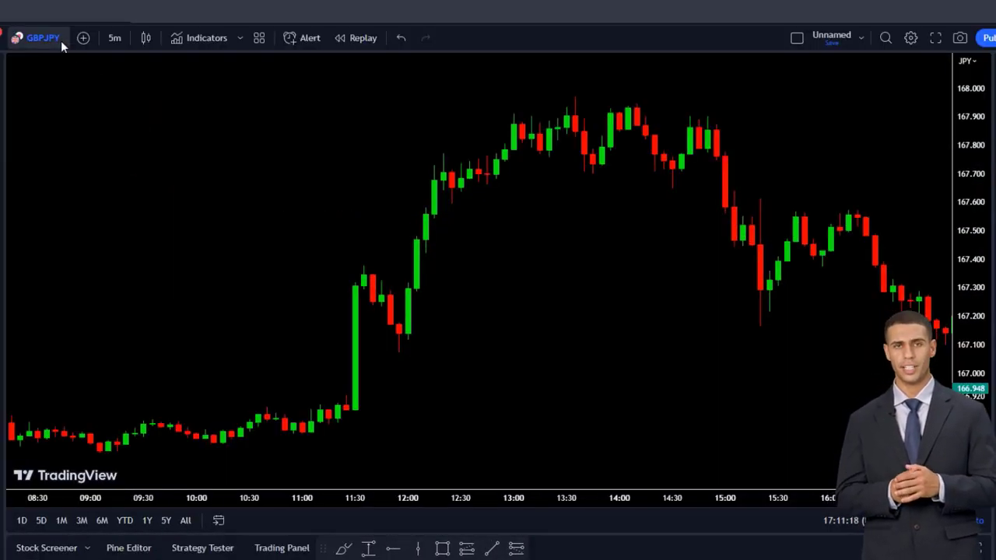
Switch the chart to the FXCM GBPUSD forex pair and set its timeframe to 15 minutes
left_click(54, 39)
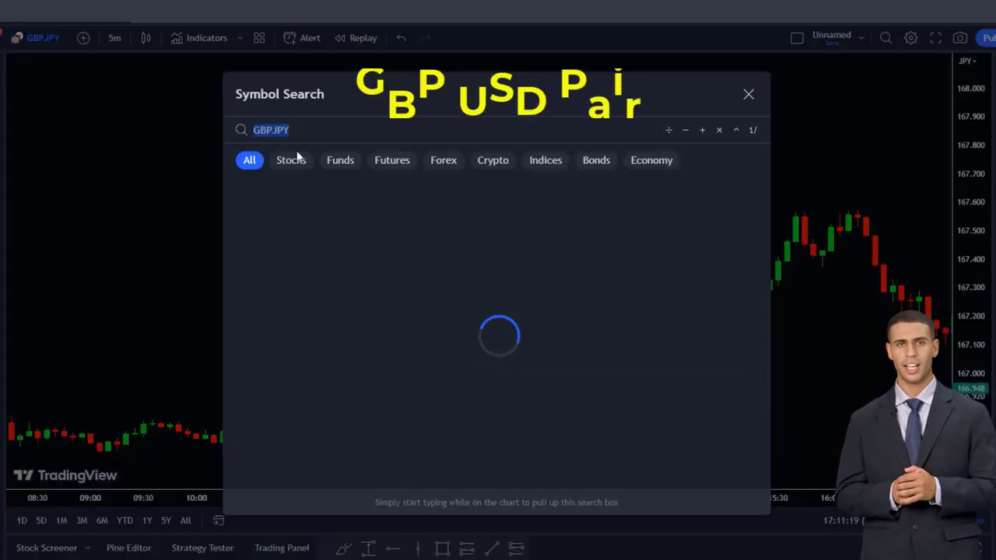
type("GBPUSD")
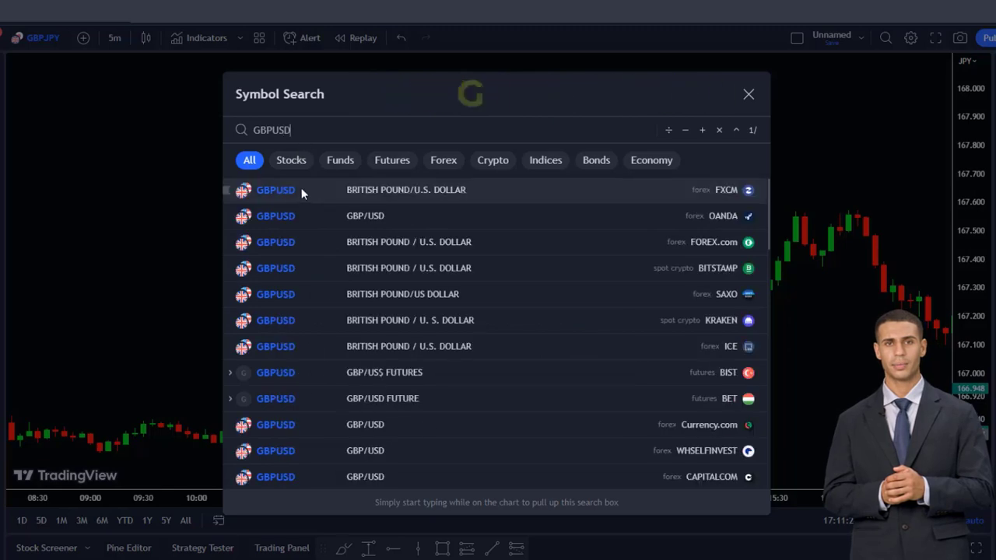
left_click(355, 190)
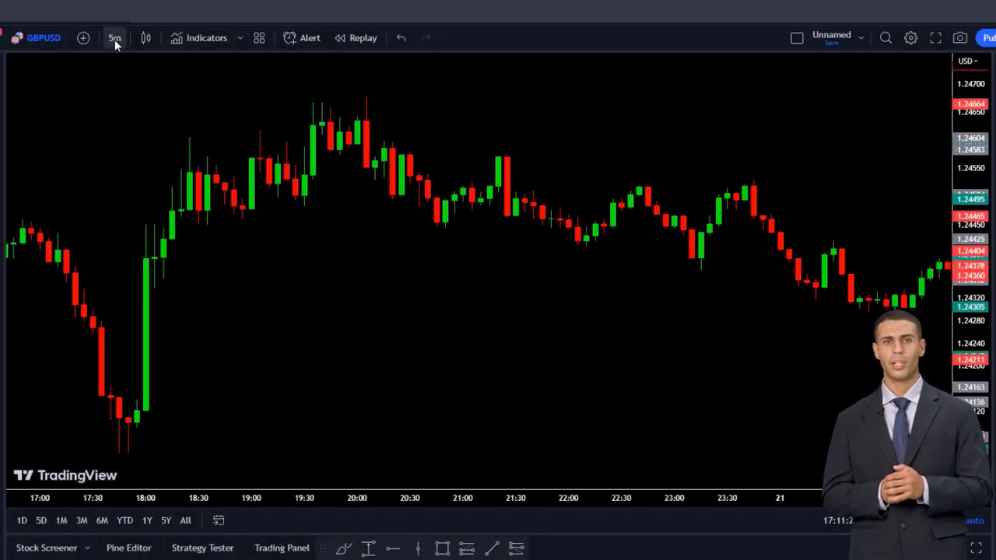
left_click(114, 39)
left_click(143, 252)
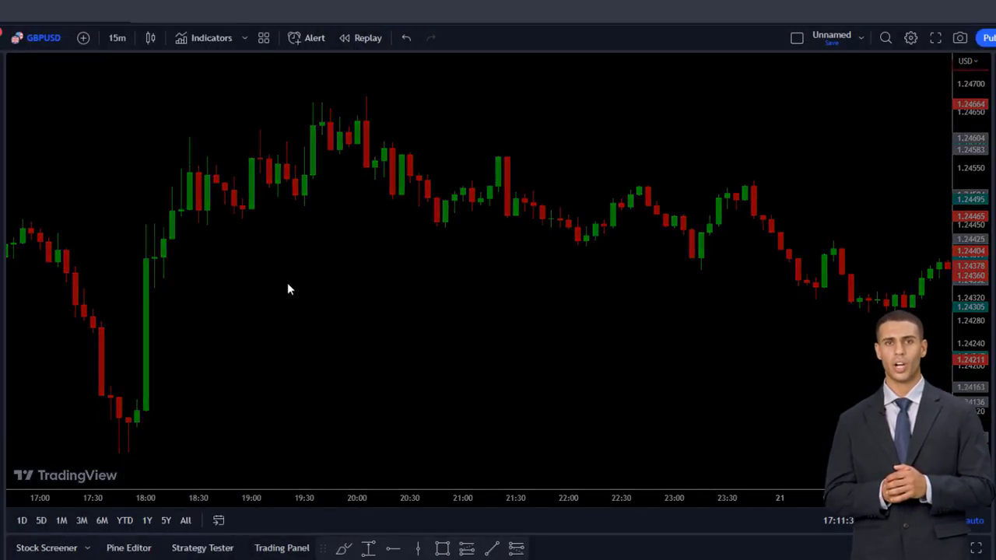
scroll(362, 299, "left", 10)
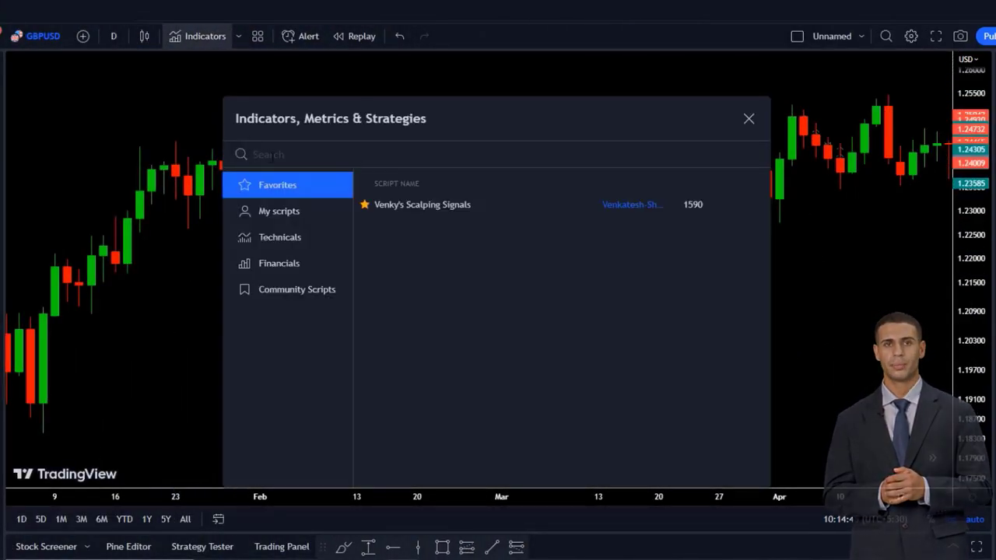
Search the indicators for "trend magic" and add the most-used Trend Magic community script to the GBPUSD chart
type("r")
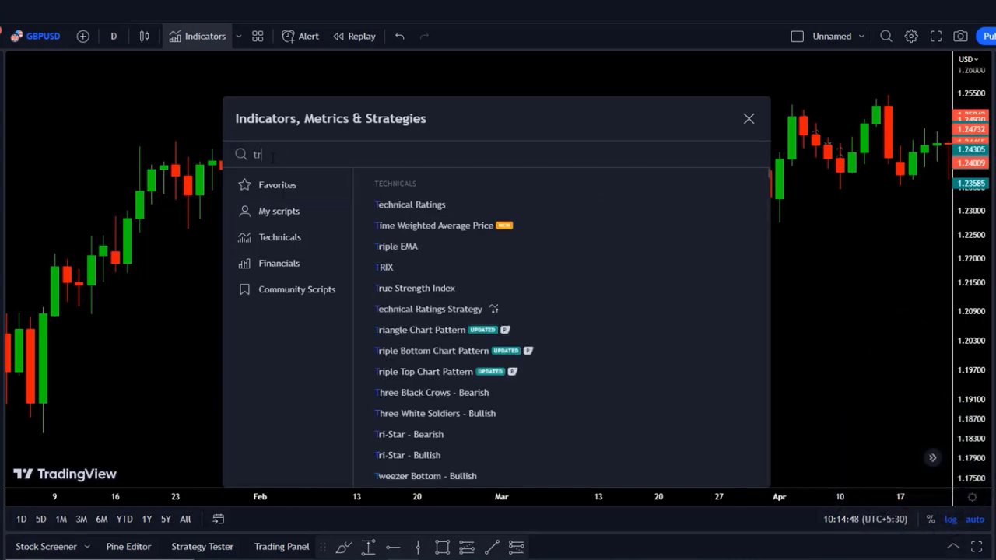
type("end")
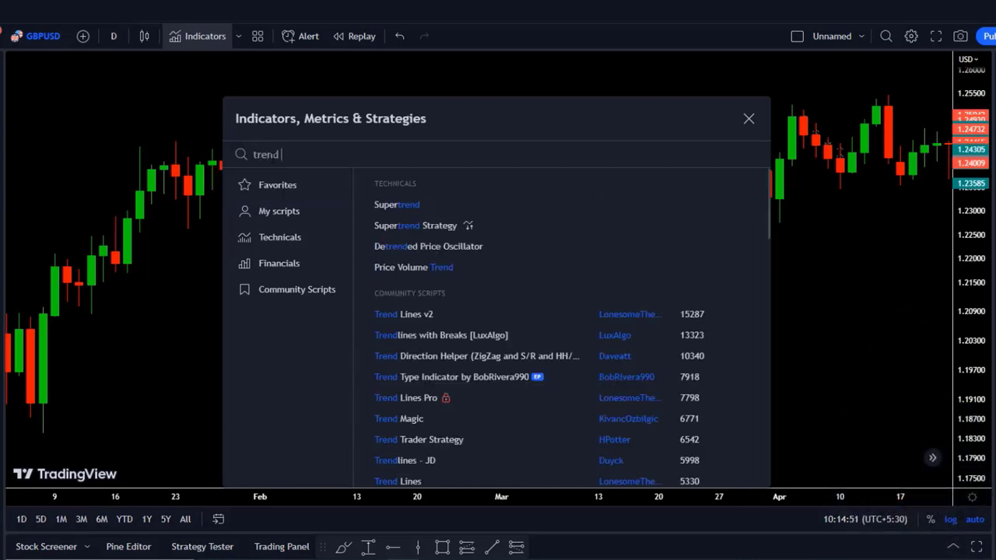
type(" magic")
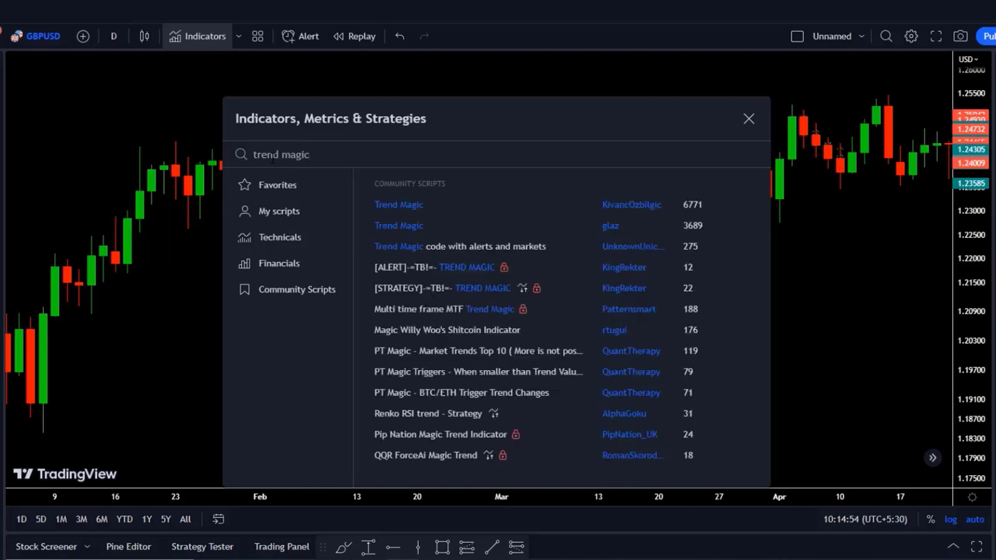
left_click(405, 203)
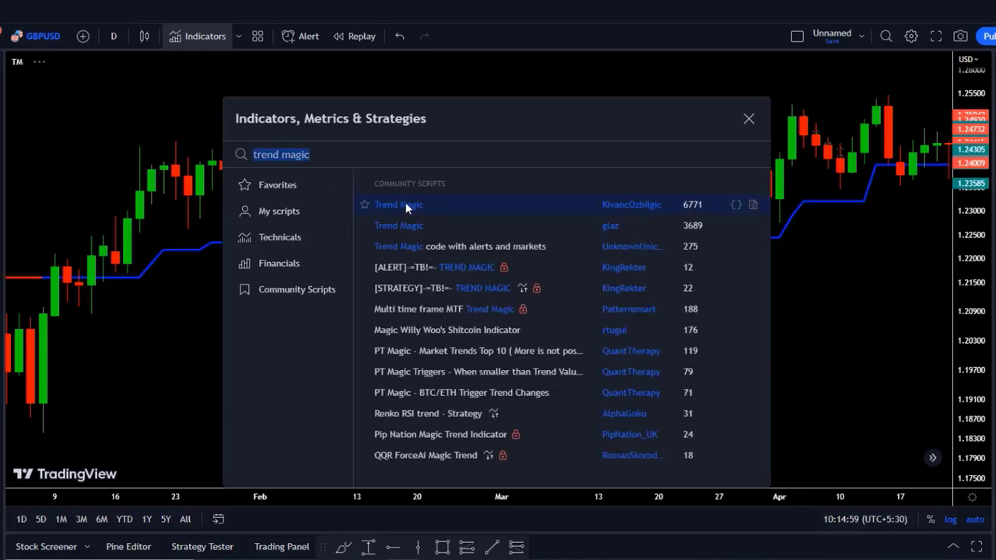
left_click(750, 119)
Change the Trend Magic indicator's Color 0 to green in its style settings and apply it
left_click_drag(767, 347, 719, 344)
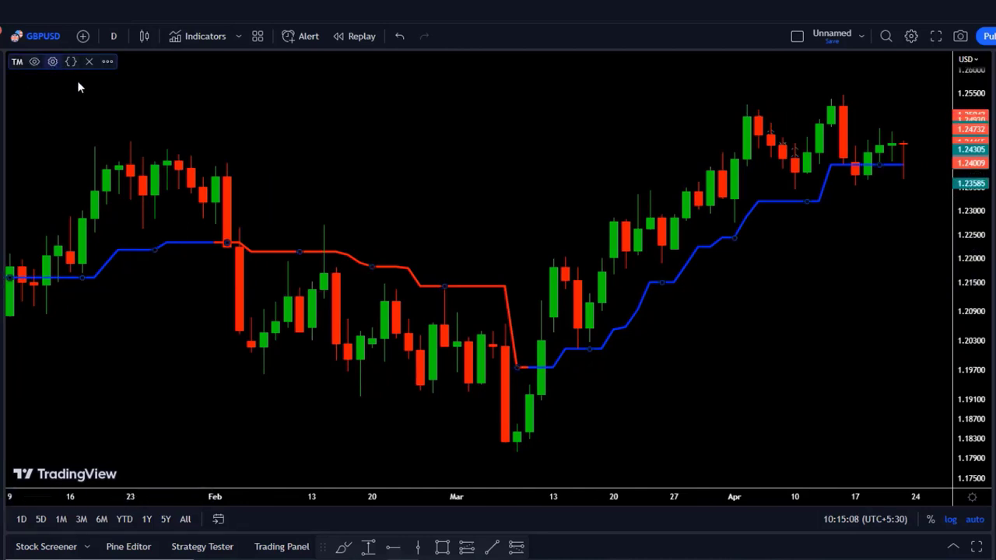
left_click(52, 61)
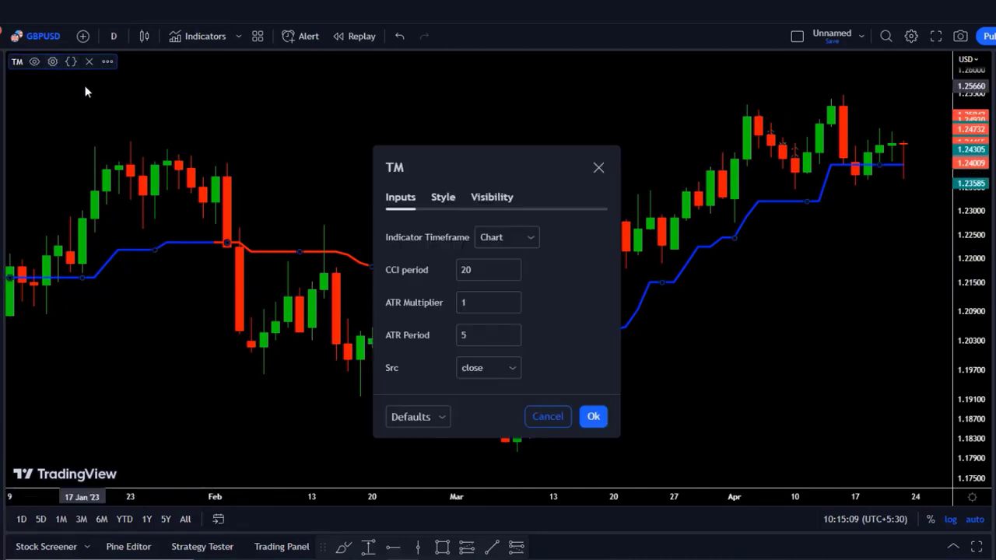
left_click(444, 197)
left_click(459, 260)
left_click(503, 299)
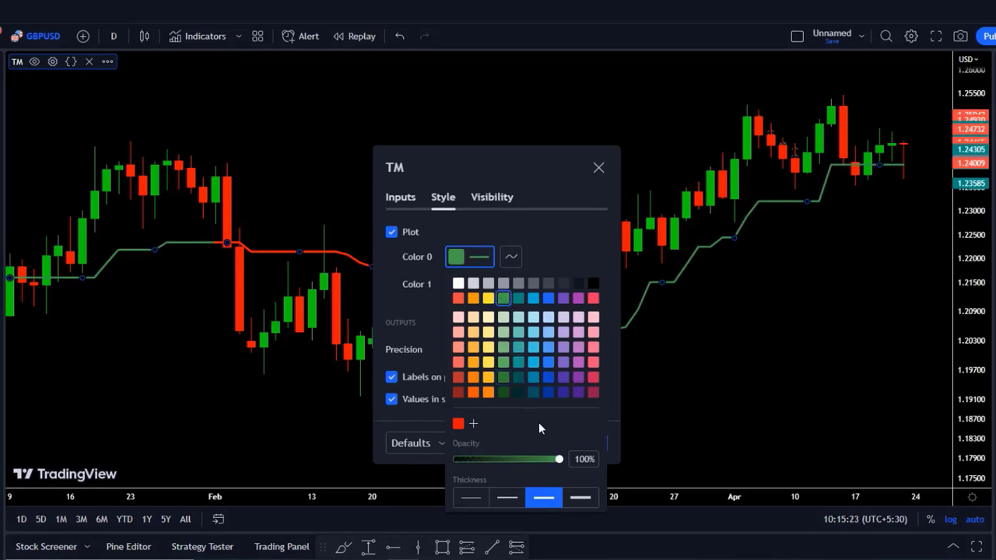
left_click(576, 248)
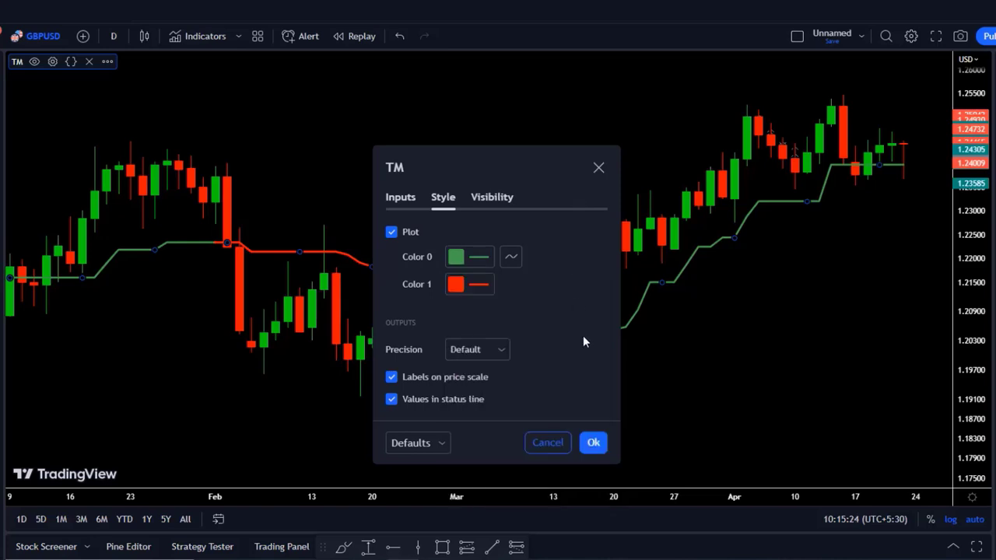
left_click(594, 444)
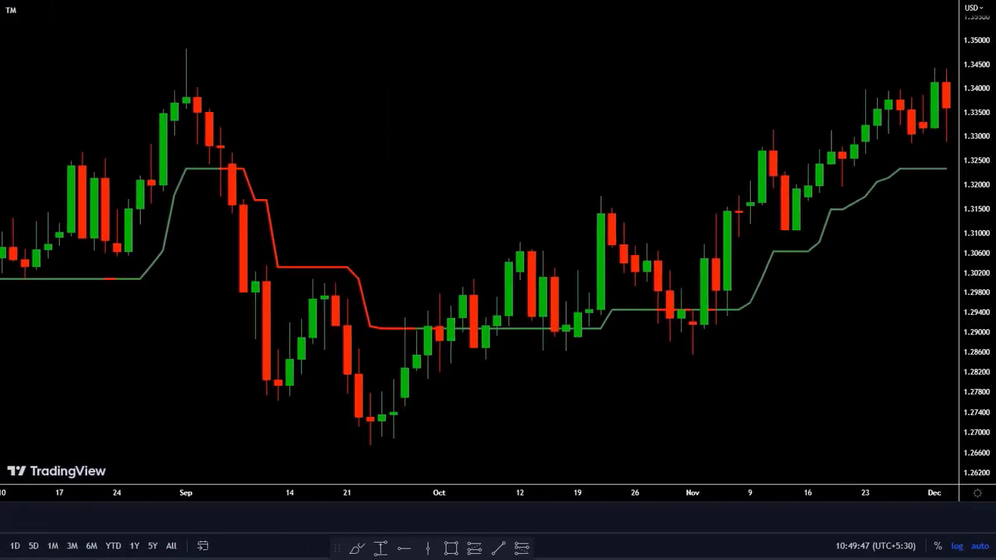
Advance the daily chart from December 2020 towards July 2021 to examine the Trend Magic line's colour changes against price
key("Right")
key("Right")
key("Right")
key("Right")
key("Right")
key("Right")
key("Right")
key("Right")
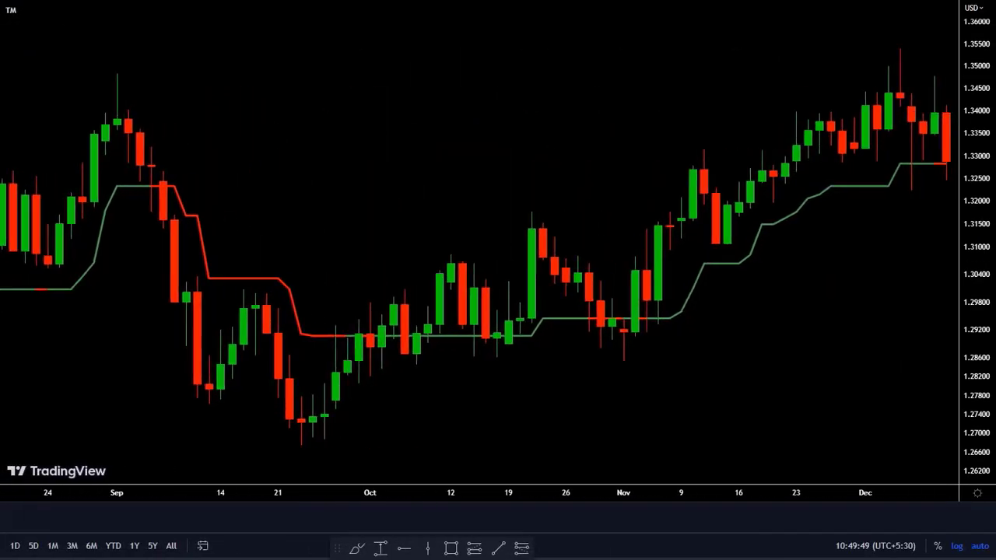
key("Right")
key("Right")
key("Right")
key("Right")
key("Right")
key("Right")
key("Right")
key("Right")
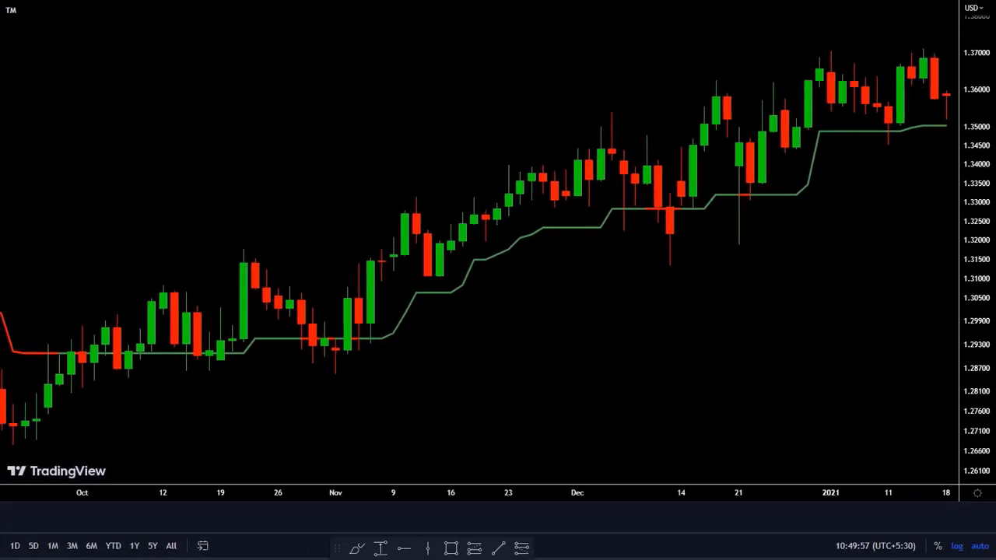
key("Right")
key("Right")
key("Right")
key("Right")
key("Right")
key("Right")
key("Right")
key("Right")
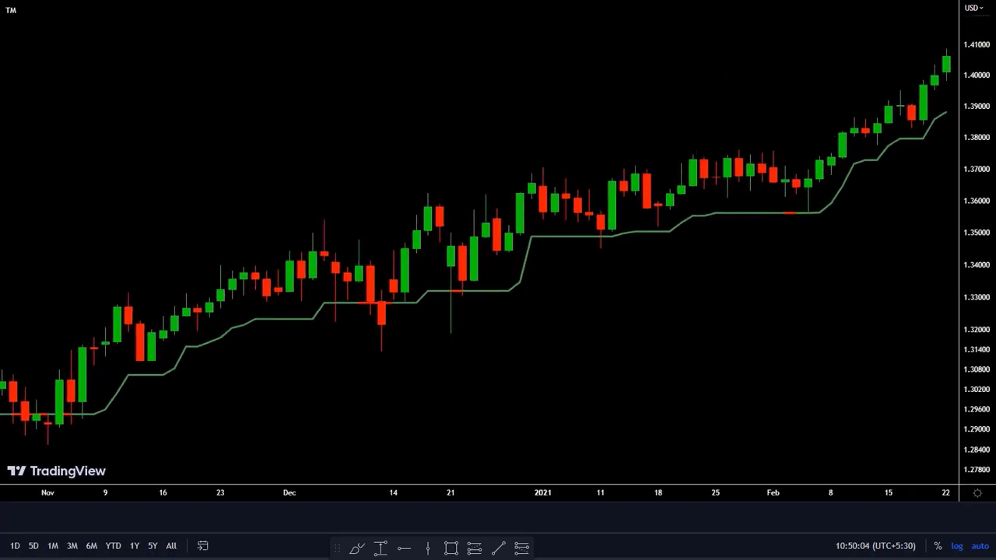
key("Right")
key("Right")
key("Right")
key("Right")
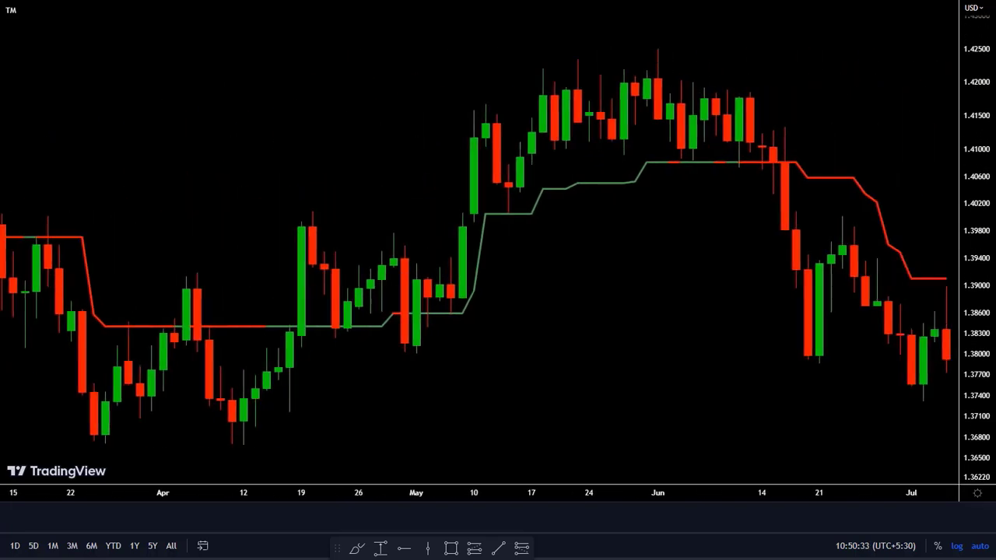
key("Right")
key("Right")
key("Right")
key("Right")
key("Right")
key("Right")
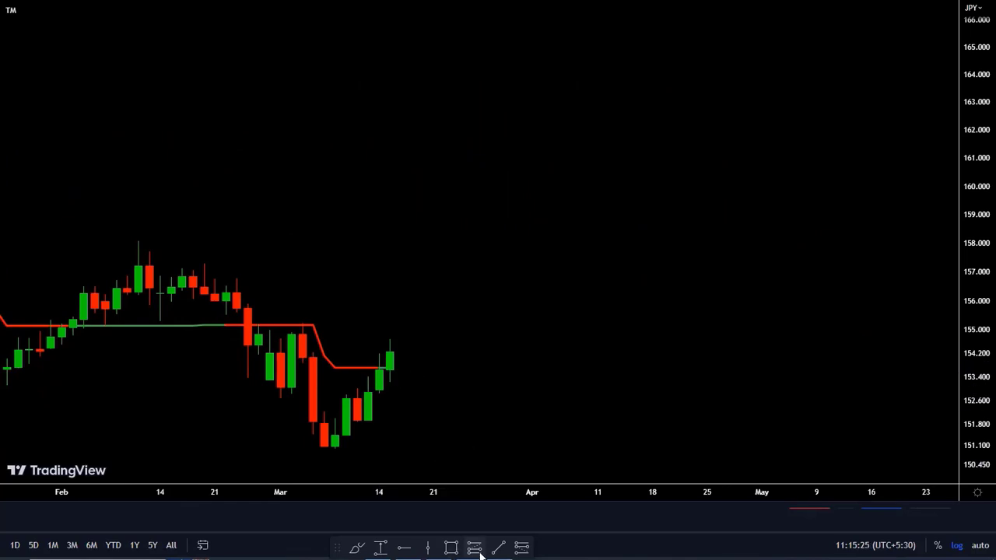
Place a long position on the 15 March 2022 candle with entry 154.247, stop 152.477 and target 159.745
left_click(474, 548)
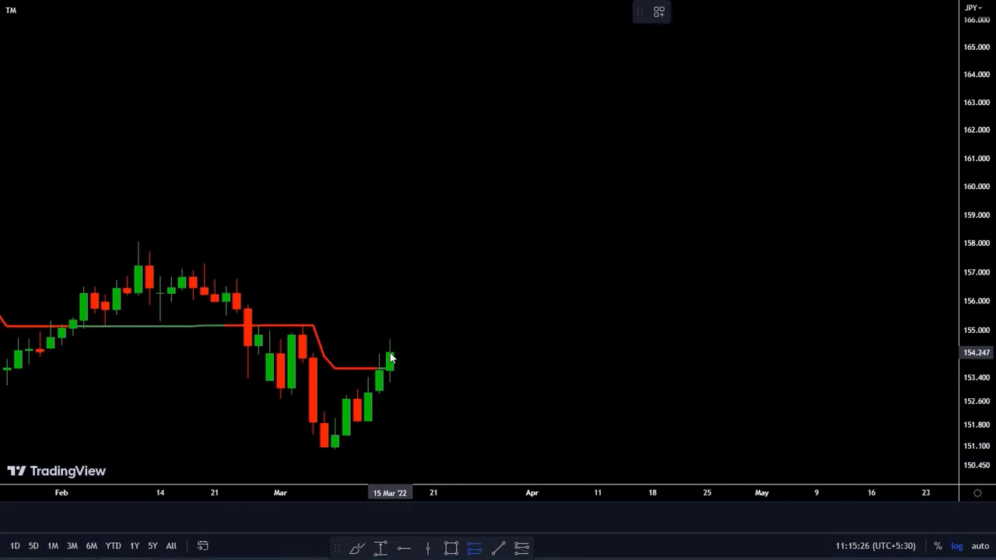
left_click(389, 352)
left_click_drag(390, 311, 390, 193)
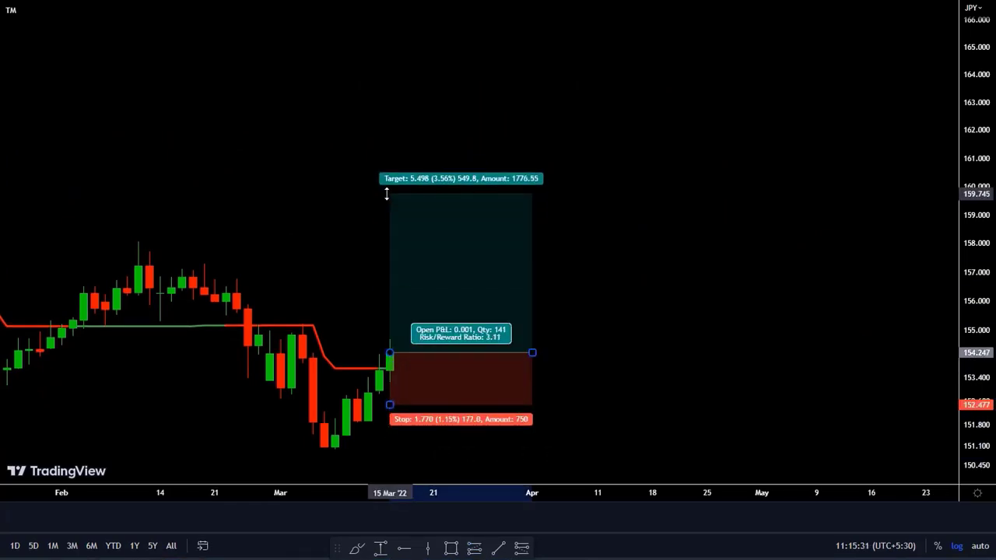
key("Escape")
Advance the chart candle by candle from mid-March to late April 2022 to examine how the long trade develops
key("shift+Right")
key("shift+Right")
key("shift+Right")
key("shift+Right")
key("shift+Right")
key("shift+Right")
key("shift+Right")
key("shift+Right")
key("shift+Right")
key("shift+Right")
key("shift+Right")
key("shift+Right")
key("shift+Right")
key("shift+Right")
key("shift+Right")
key("shift+Right")
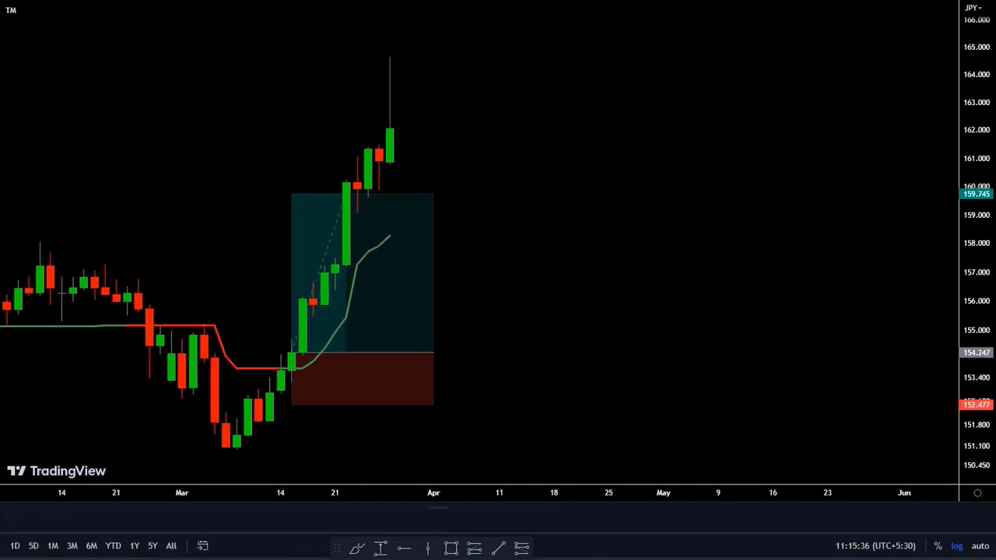
key("shift+Right")
key("shift+Right")
key("shift+Right")
key("shift+Right")
key("shift+Right")
key("shift+Right")
key("shift+Right")
key("shift+Right")
key("shift+Right")
key("shift+Right")
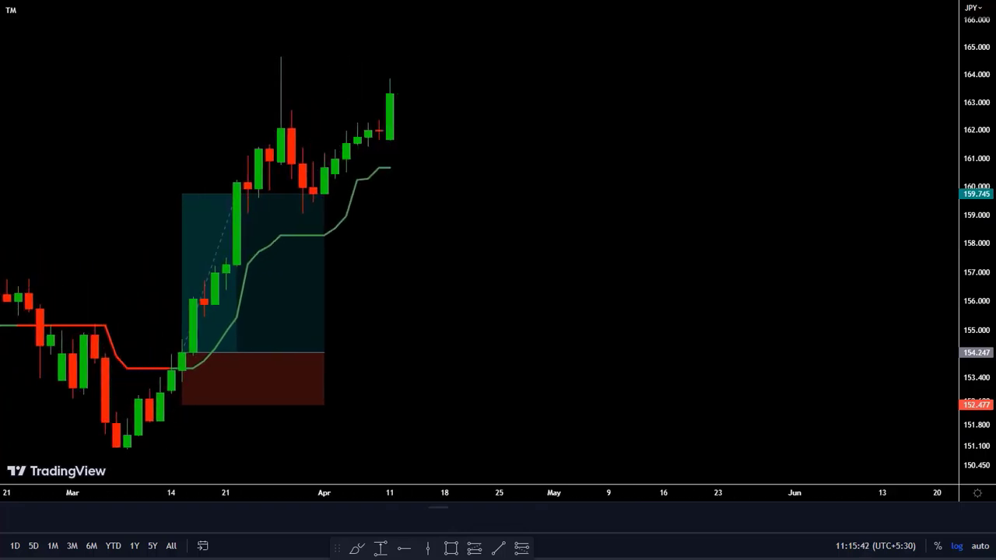
key("shift+Right")
key("shift+Right")
key("shift+Right")
key("shift+Right")
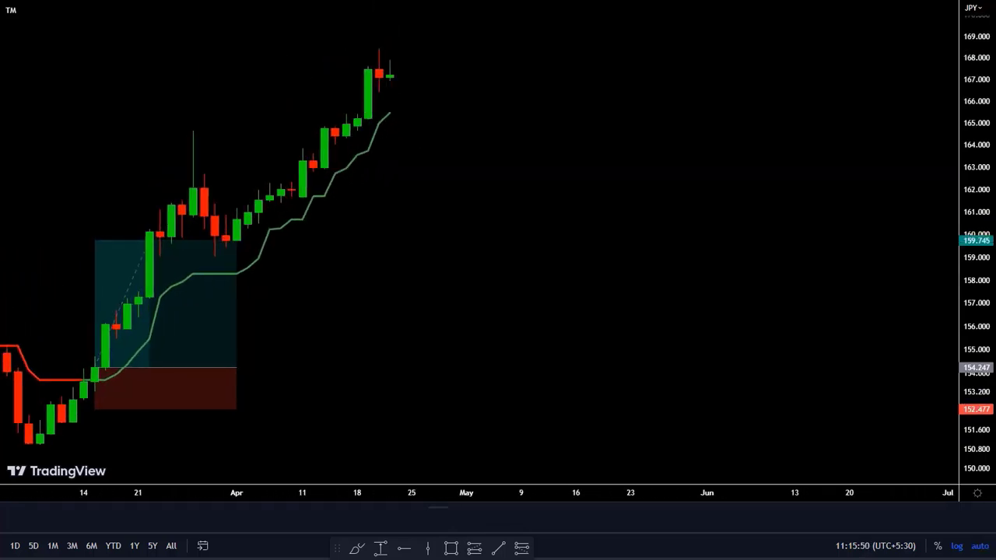
Widen the long position to the latest candles and raise its target to near the top of the April rally
left_click_drag(423, 429, 605, 400)
left_click(363, 369)
left_click_drag(364, 368, 495, 365)
left_click_drag(222, 241, 222, 69)
left_click(555, 308)
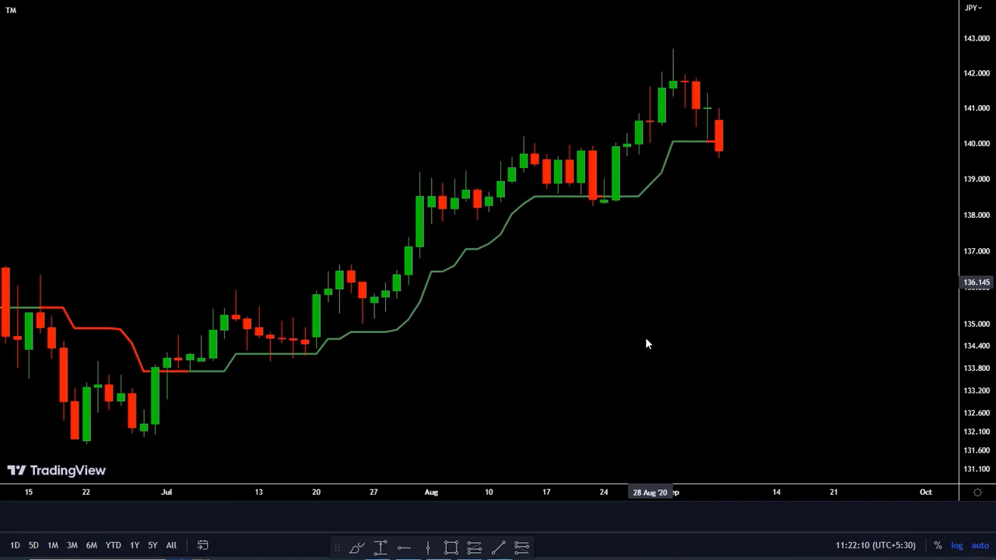
Place a short position on the 7 September 2020 candle with entry 139.770, stop 141.961 and target 135.372
left_click(530, 544)
left_click(720, 153)
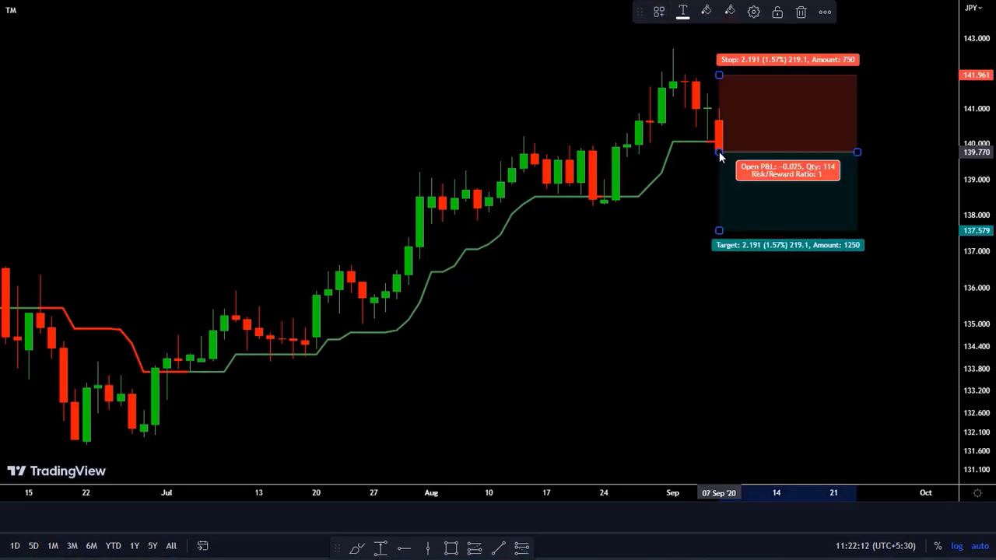
left_click_drag(718, 230, 718, 309)
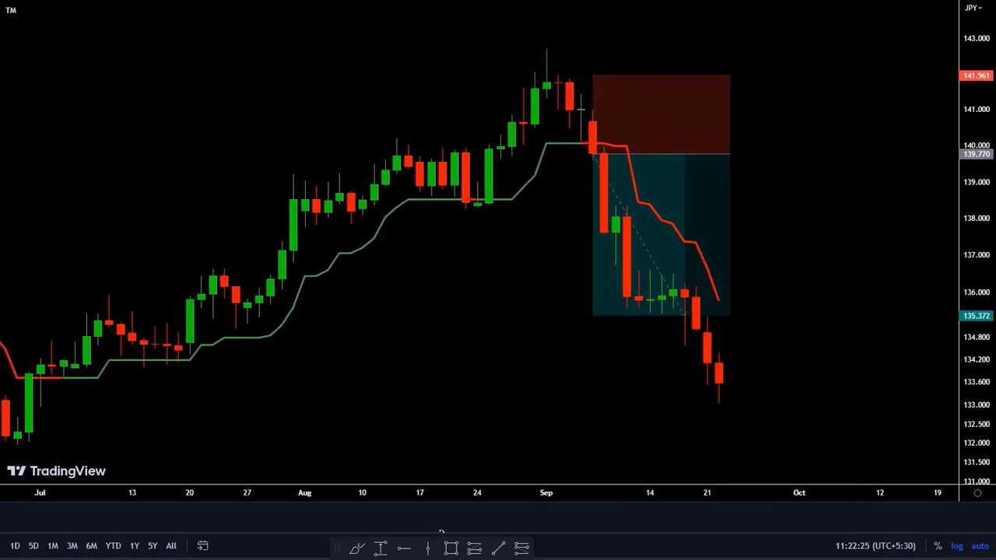
Extend the short position slightly past the latest candle and lower its target to 133.270
left_click(716, 159)
left_click_drag(718, 154, 727, 154)
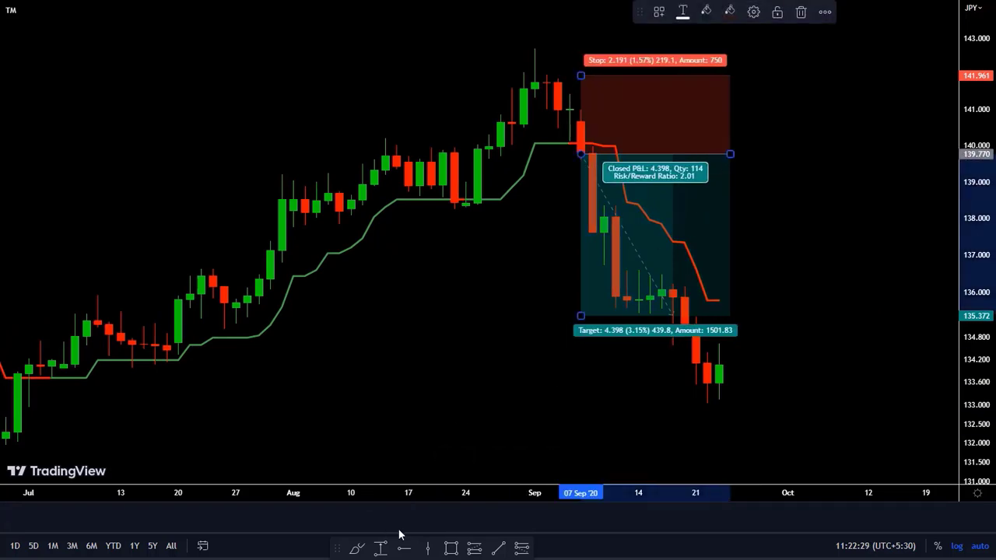
left_click_drag(582, 316, 596, 394)
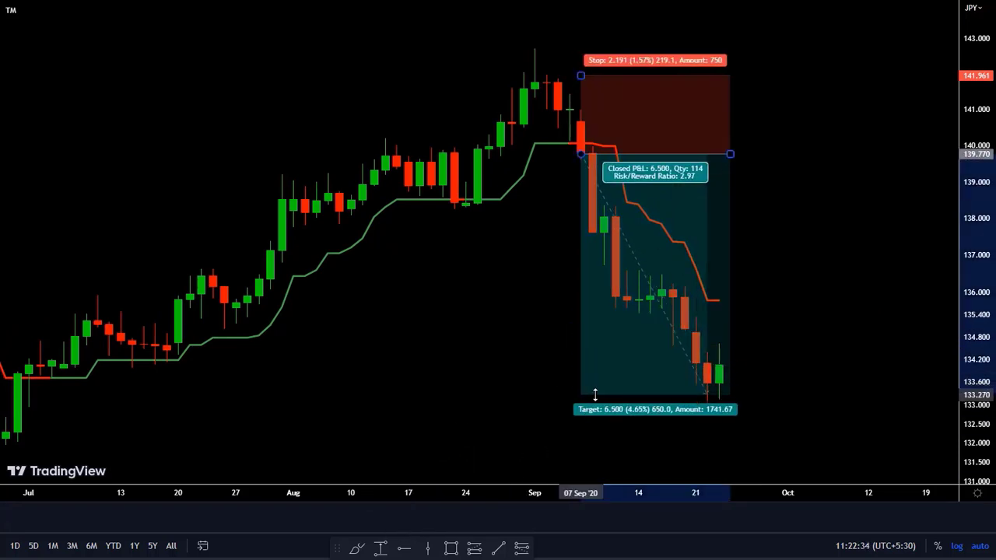
left_click(462, 402)
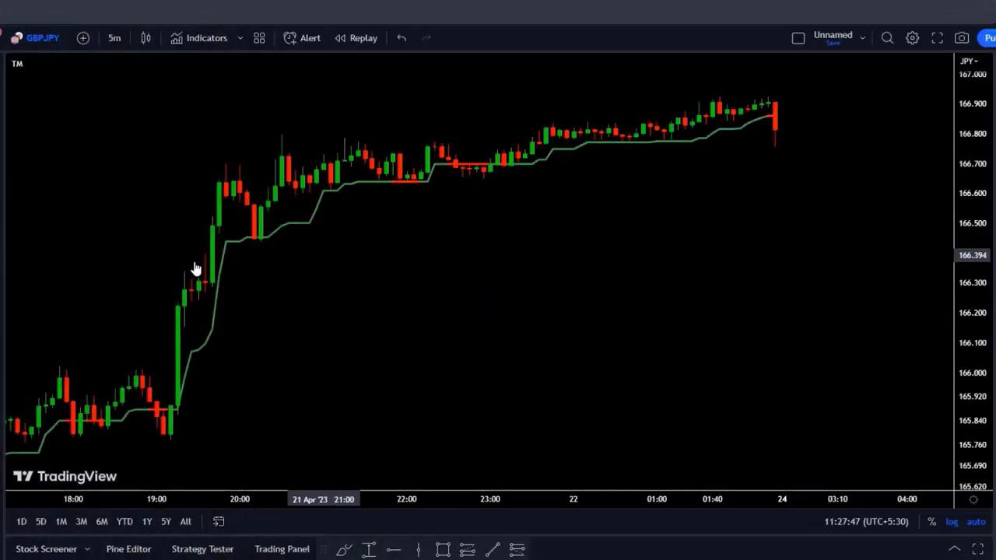
Set the GBPJPY chart's timeframe to 15 minutes and bring the earlier April 2023 candles into view
left_click(114, 37)
left_click(144, 251)
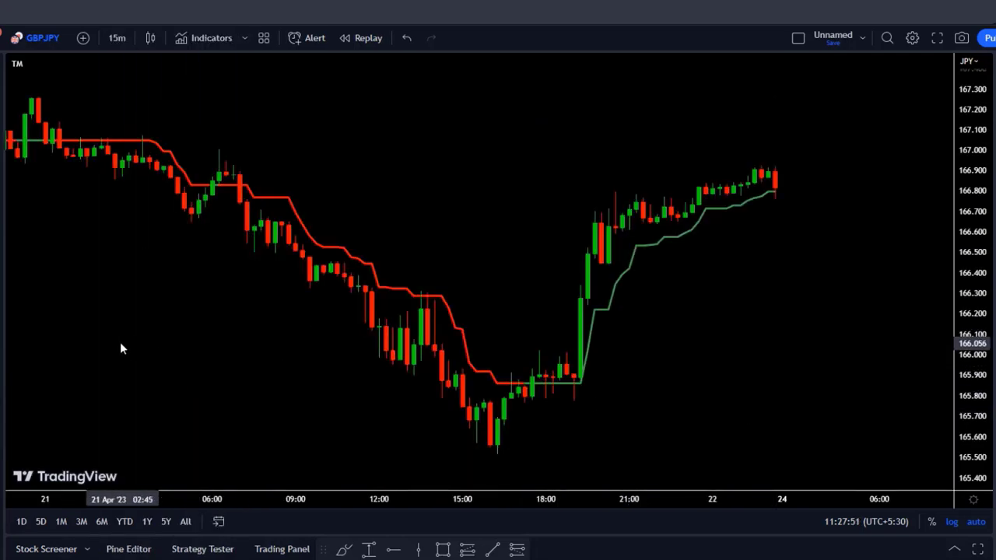
left_click_drag(120, 343, 320, 376)
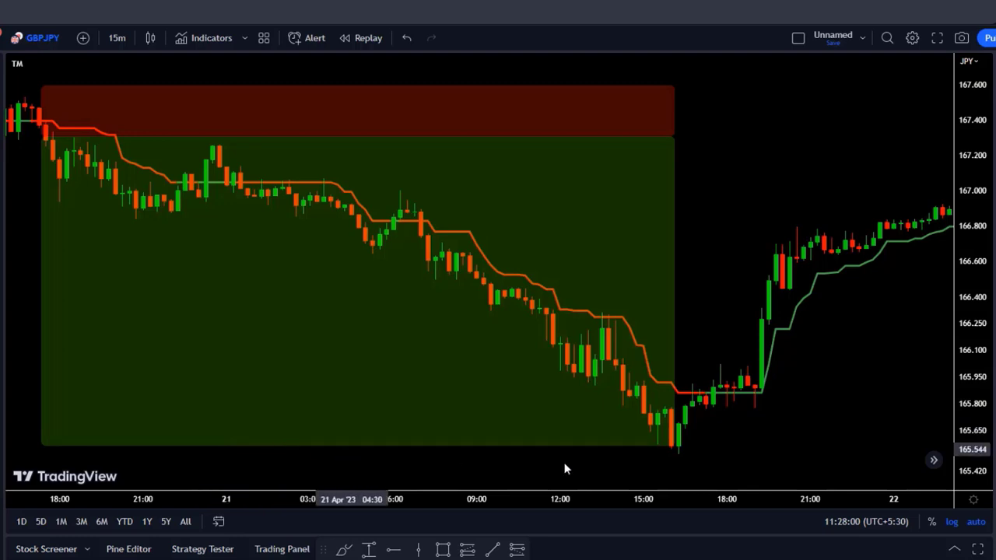
mouse_move(689, 471)
left_mouse_down()
mouse_move(679, 451)
mouse_move(591, 424)
left_mouse_up()
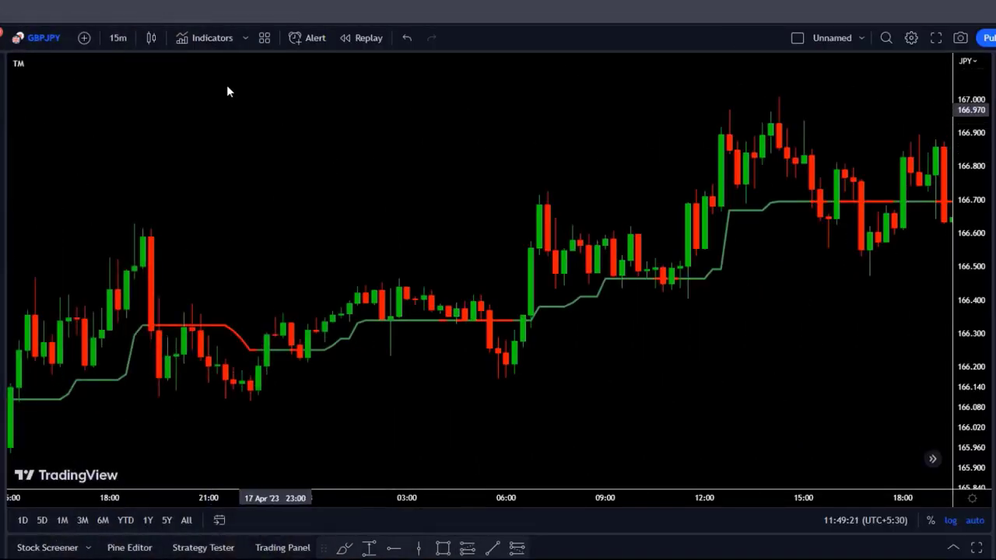
Search the indicators for "cm sling shot" and add the CM Sling Shot System script to the GBPJPY chart
left_click(204, 49)
type("cm sling shot")
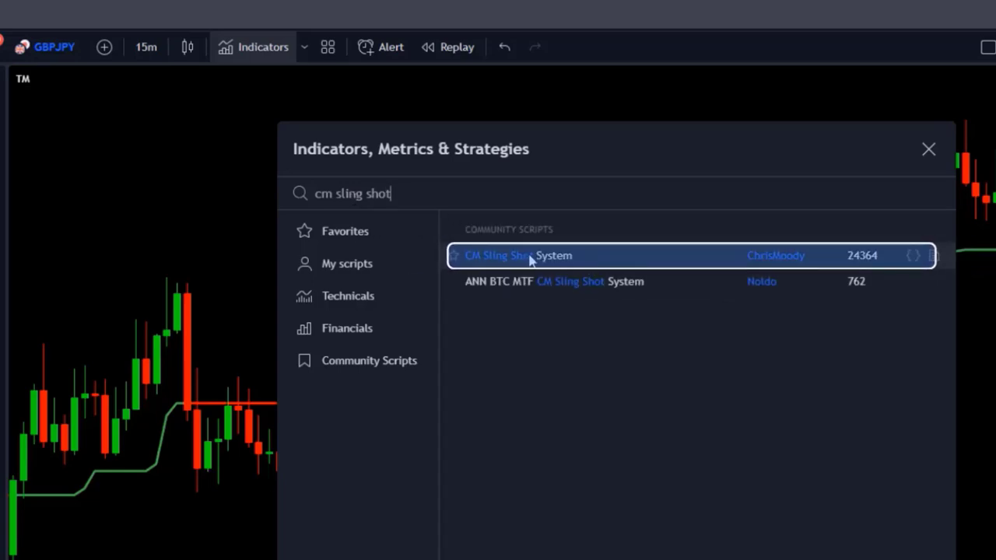
left_click(519, 255)
left_click(929, 148)
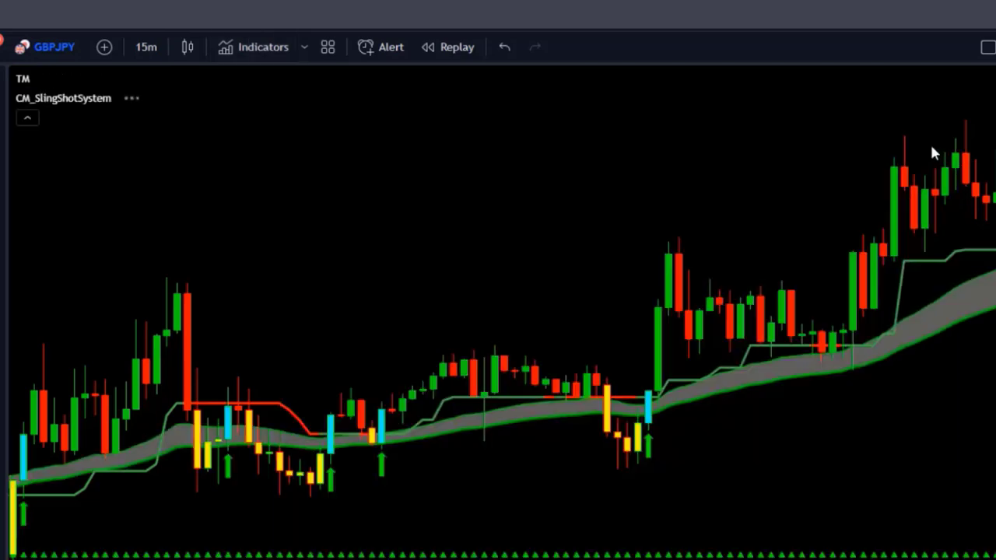
Turn off the aggressive entry display and the trend arrows at top and bottom of screen in the CM_SlingShotSystem inputs
left_click_drag(438, 200, 368, 200)
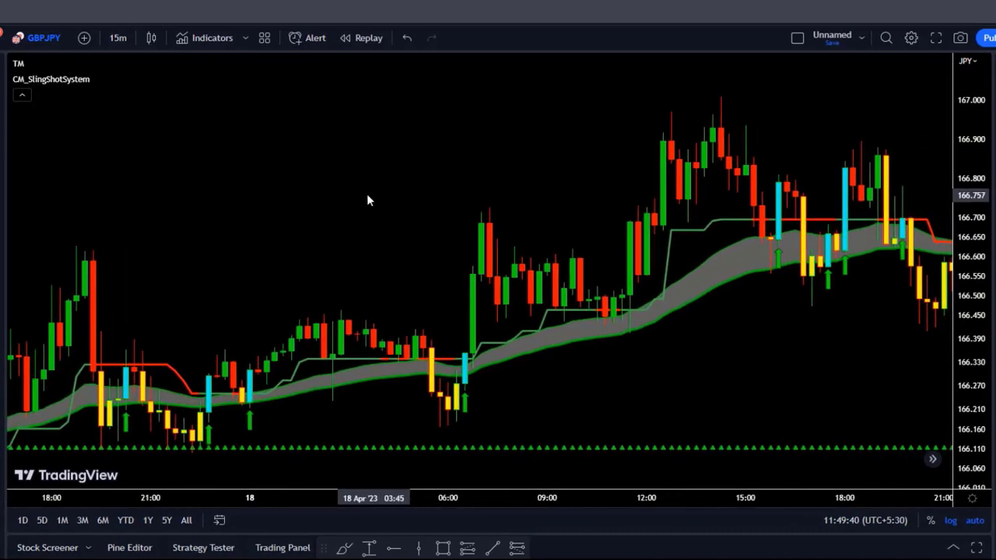
mouse_move(113, 82)
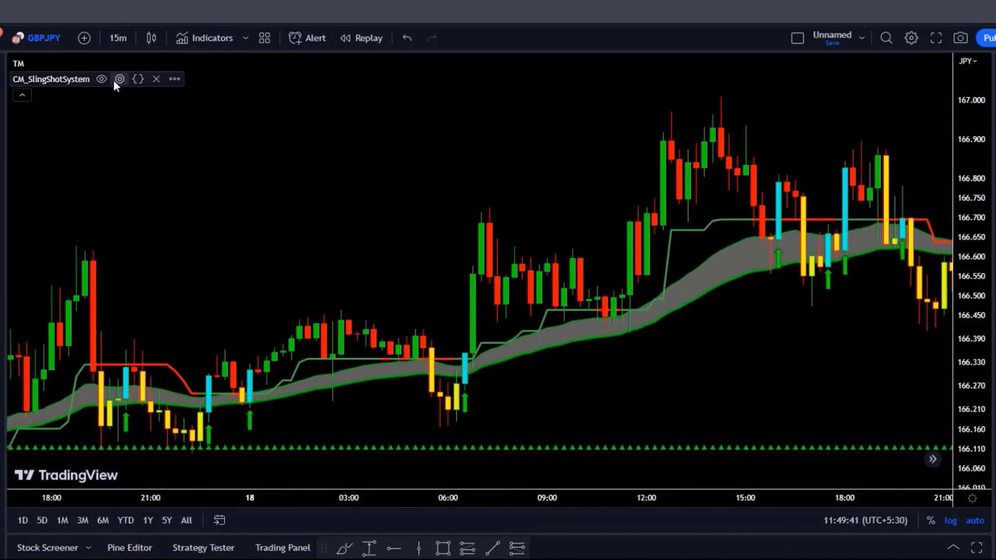
left_click(120, 79)
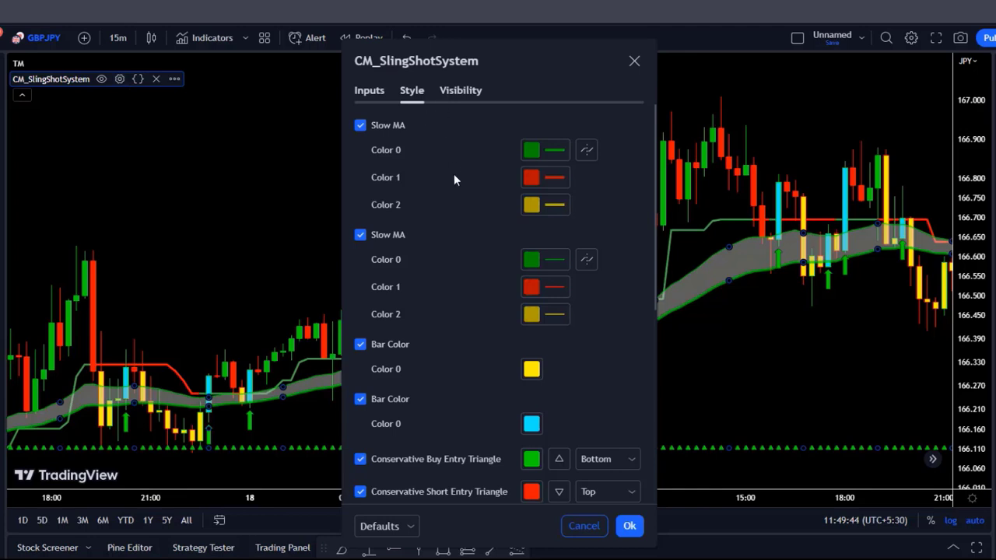
left_click(369, 91)
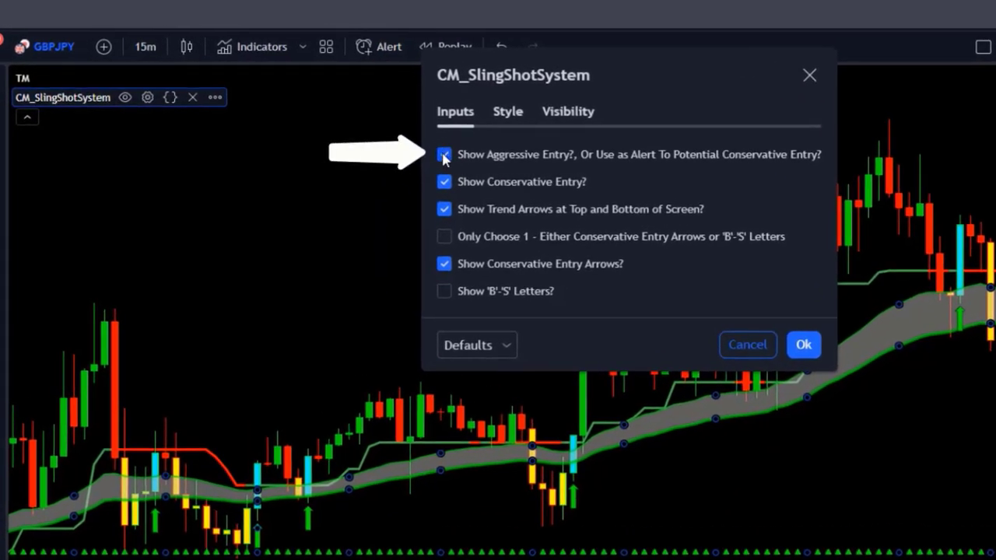
left_click(444, 156)
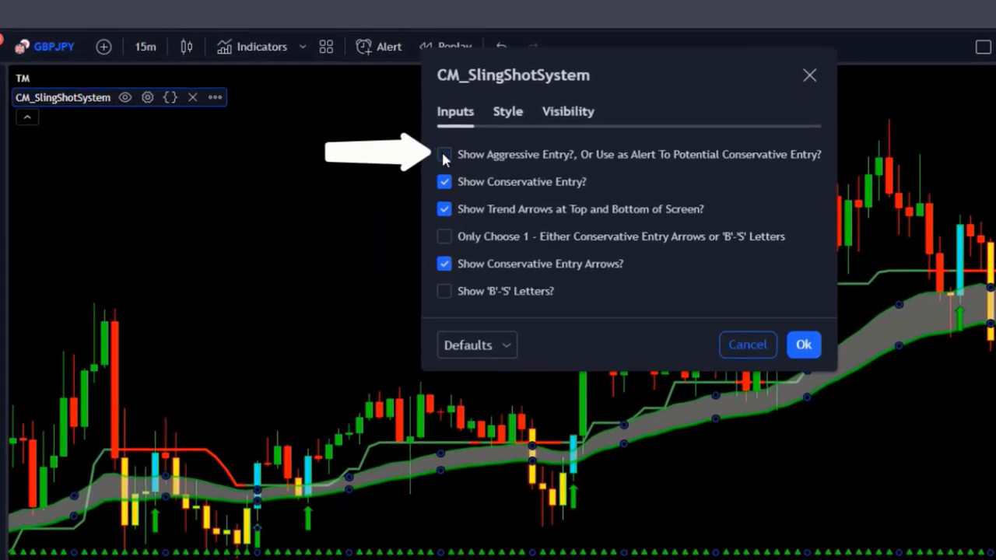
left_click(444, 210)
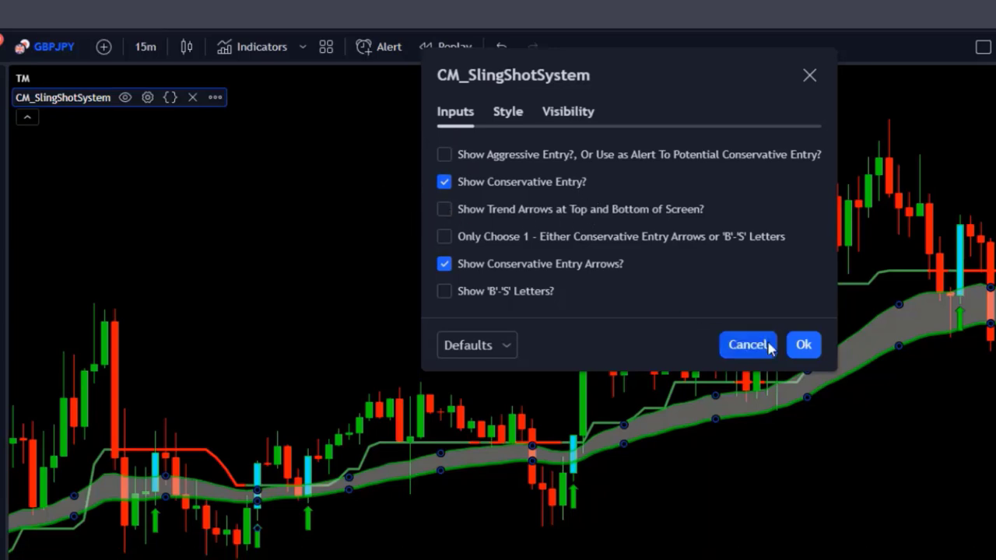
left_click(803, 345)
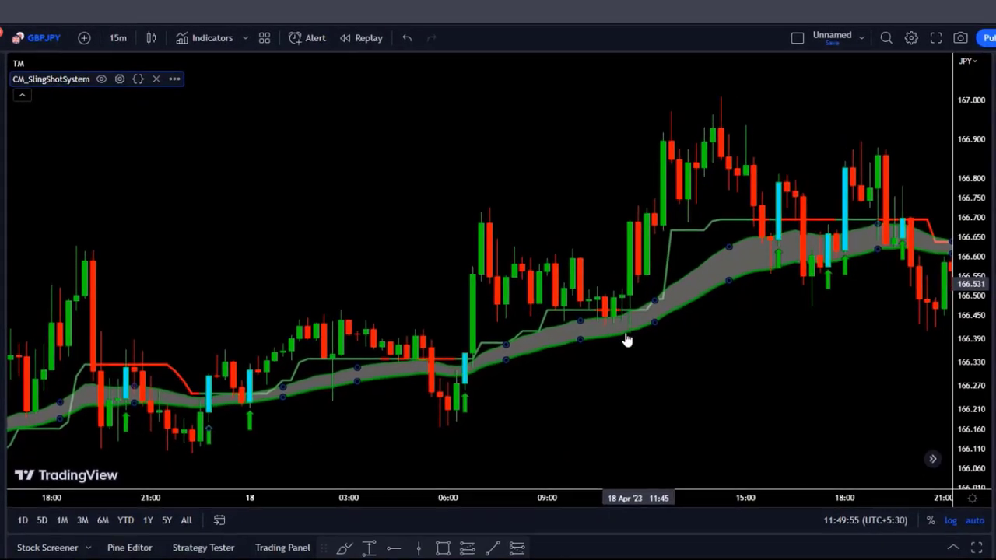
Search the indicators for "cm macd" and add the CM MACD Custom Indicator - Multiple Time Frame script to the GBPJPY chart
left_click_drag(841, 429, 712, 430)
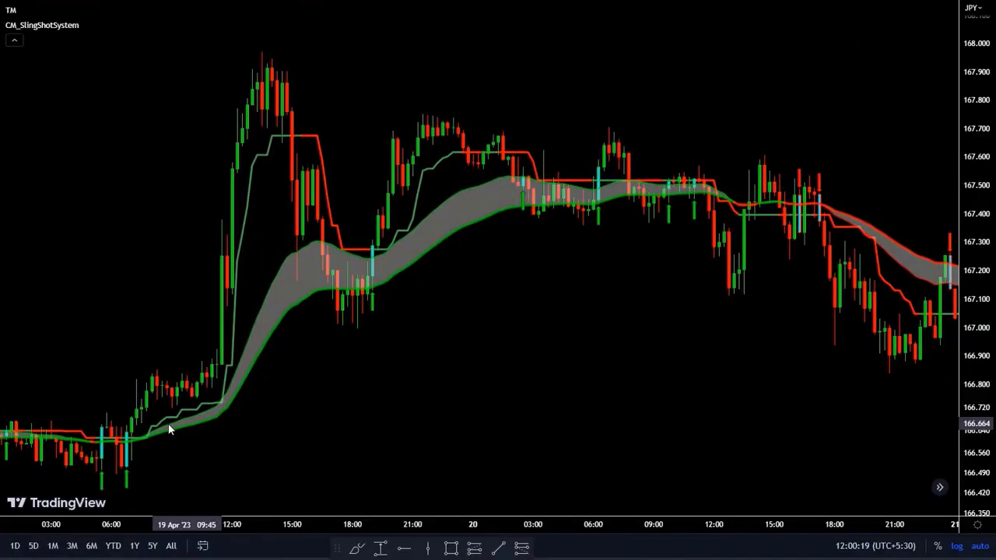
left_click(154, 434)
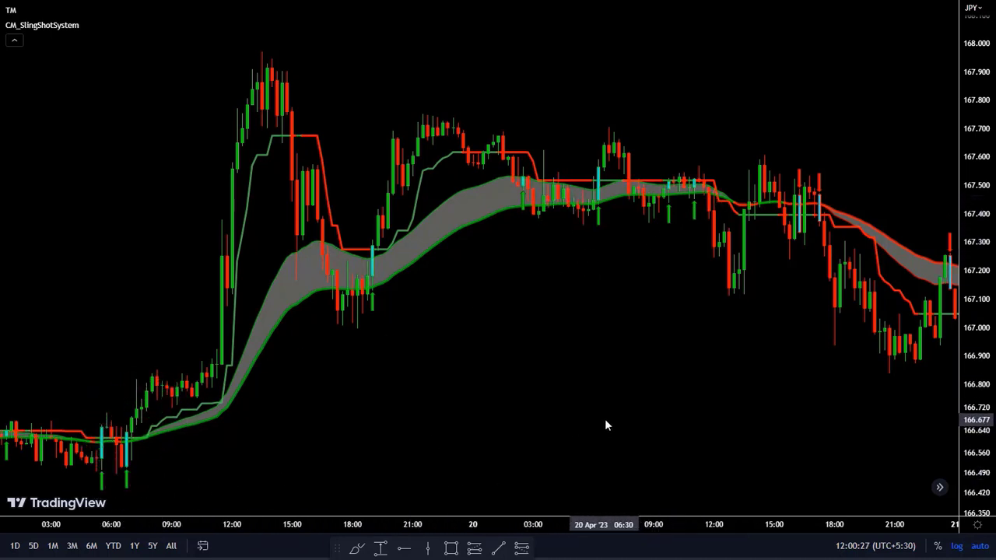
left_click_drag(687, 387, 289, 344)
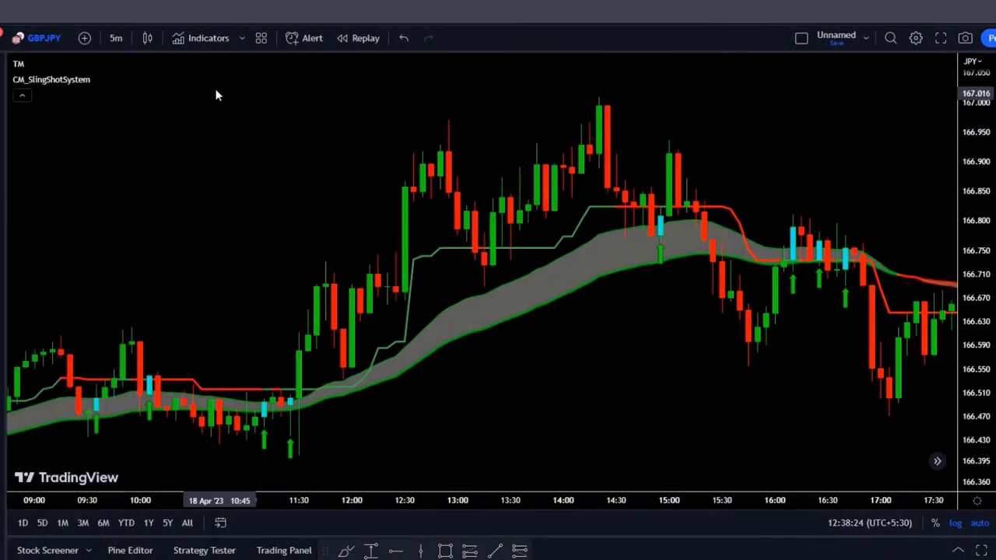
left_click(210, 40)
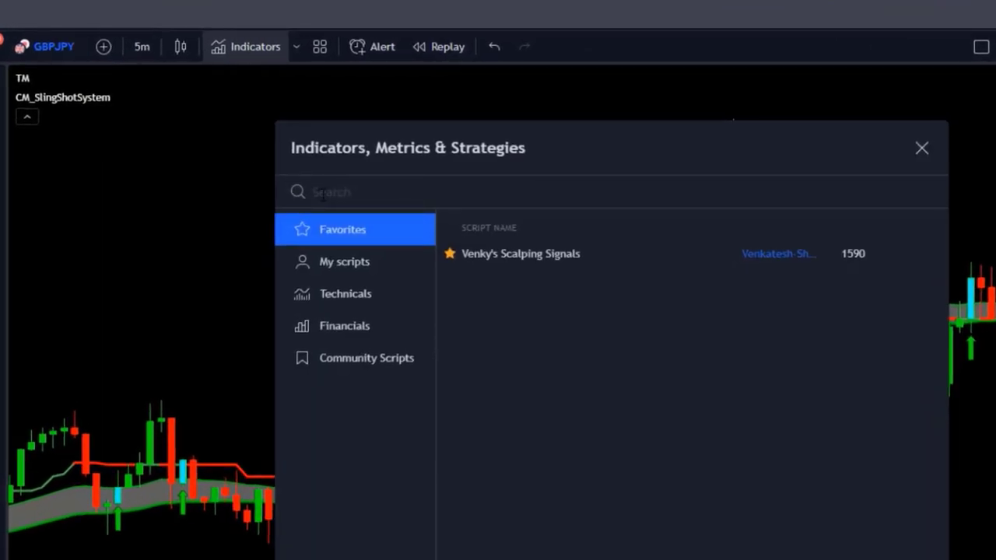
type("cm macd")
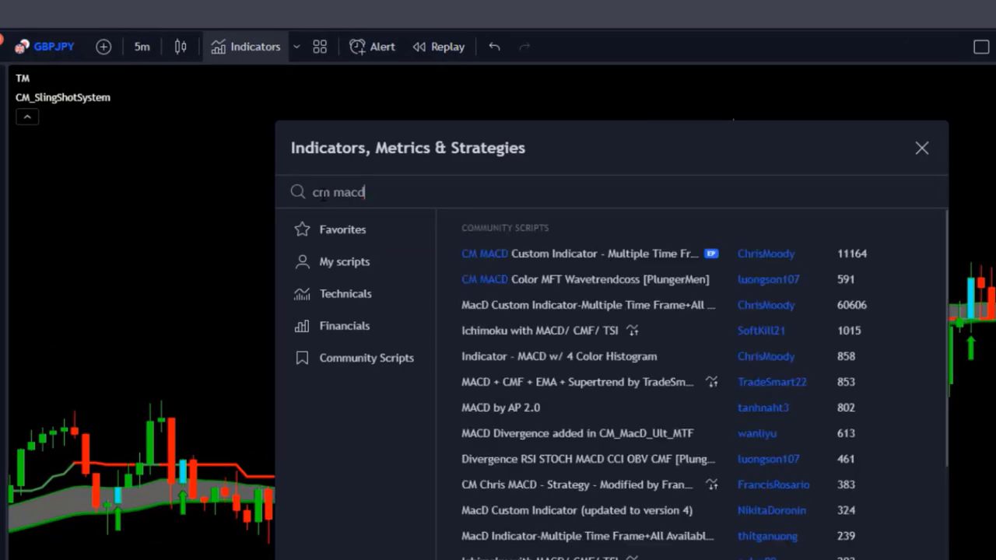
left_click(542, 257)
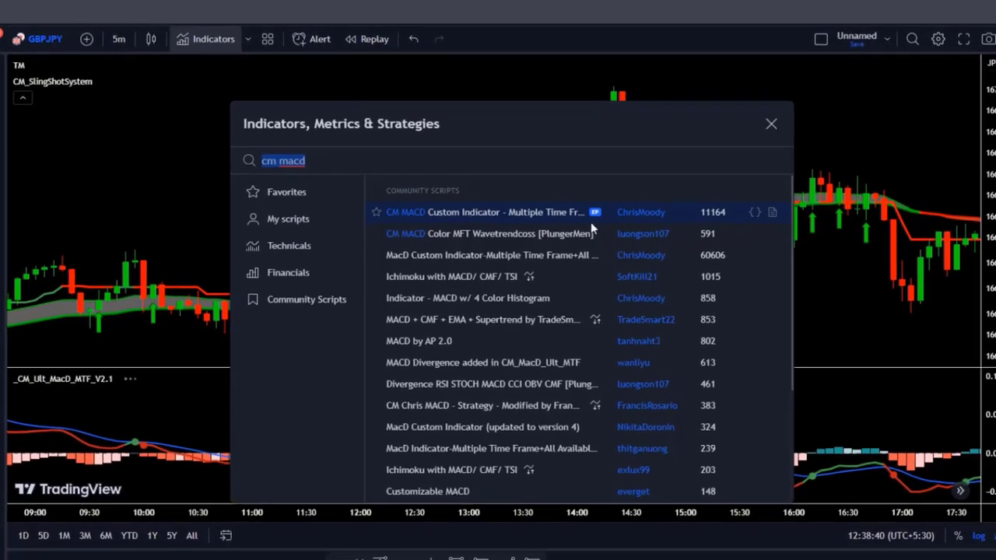
left_click(752, 122)
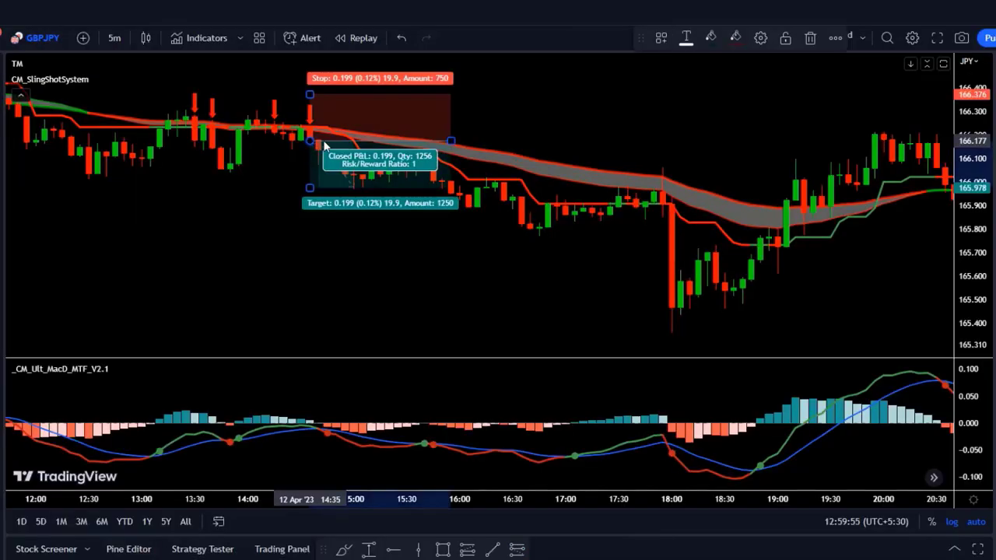
Extend the short position at the 12 April 2023 sell arrow to about 18:00 and lower its target to about 165.569
left_click(320, 222)
left_click_drag(321, 221, 312, 292)
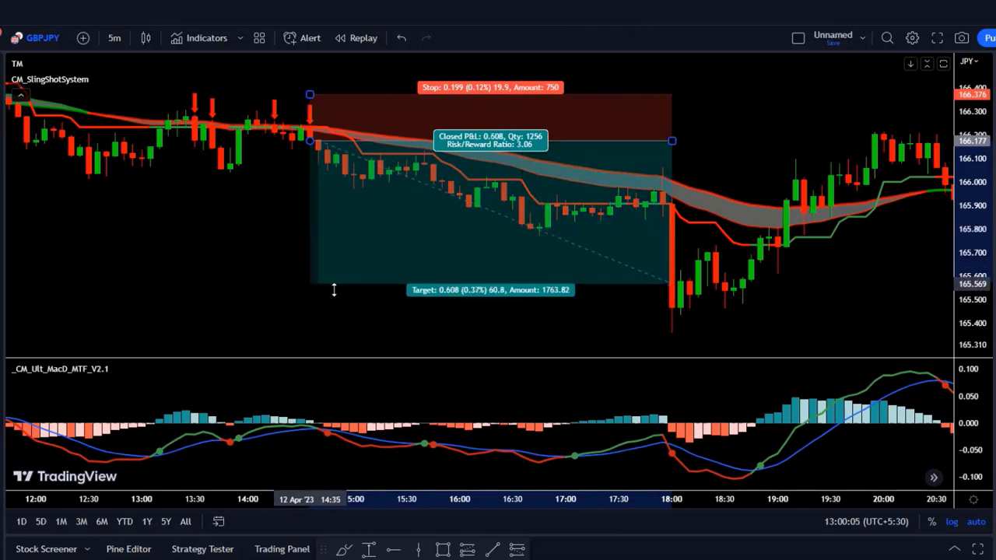
left_click(652, 306)
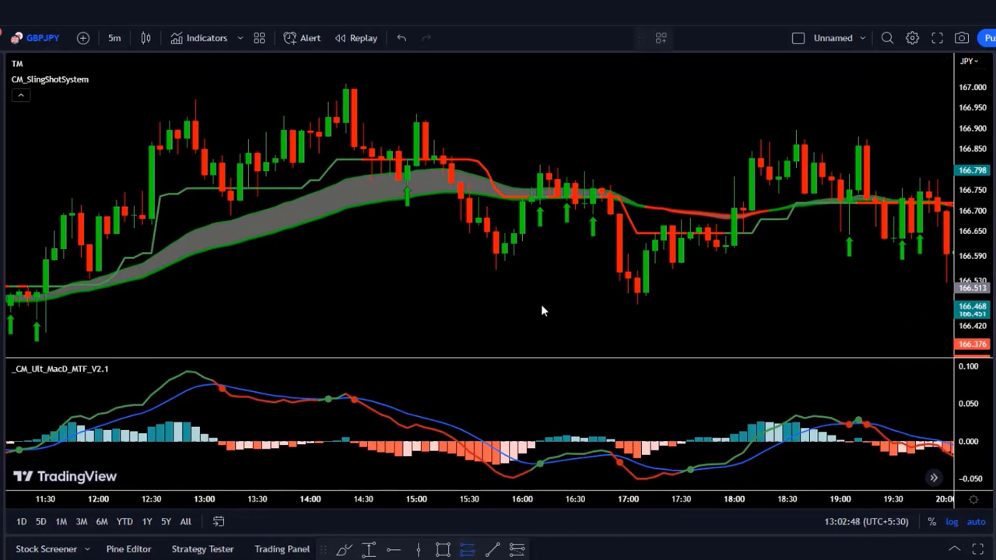
Place a long position on the 18 April 2023 16:10 candle with entry 166.787, stop 166.568 and target 166.948
left_click(540, 175)
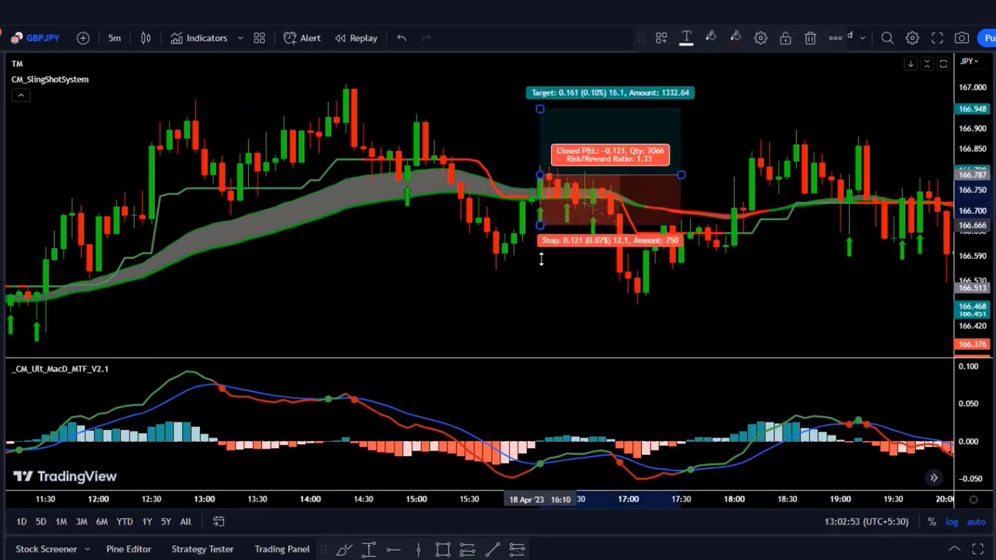
left_click_drag(540, 260, 541, 265)
left_click(735, 322)
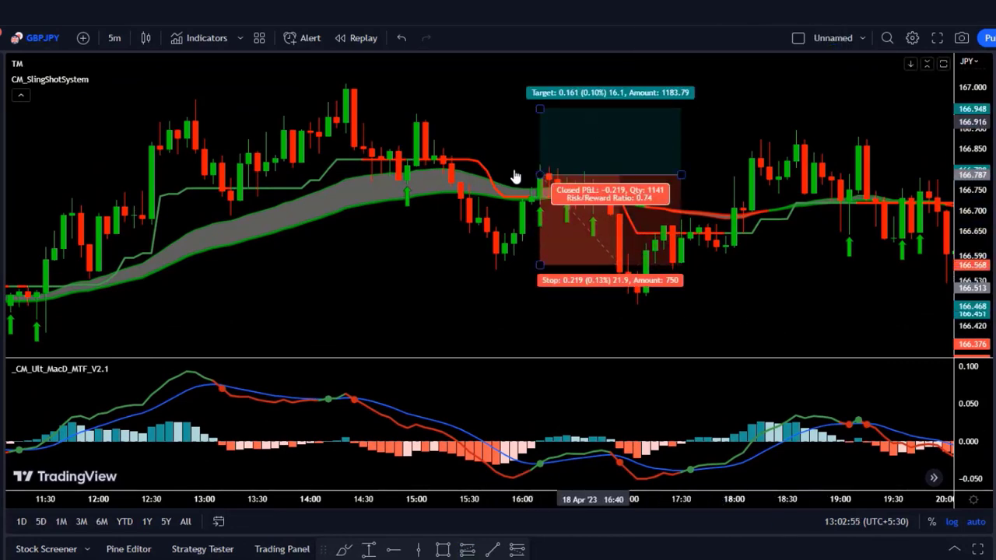
Examine the 5-minute GBPJPY candles from the evening of 18 April through the afternoon of 19 April 2023 against the entry arrows and MACD
scroll(673, 352, "right", 10)
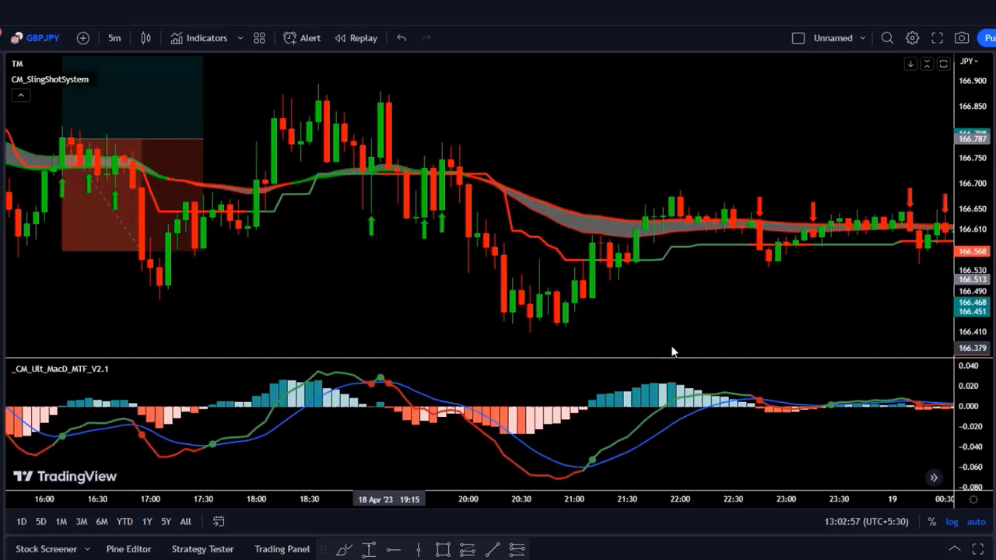
scroll(622, 333, "right", 4)
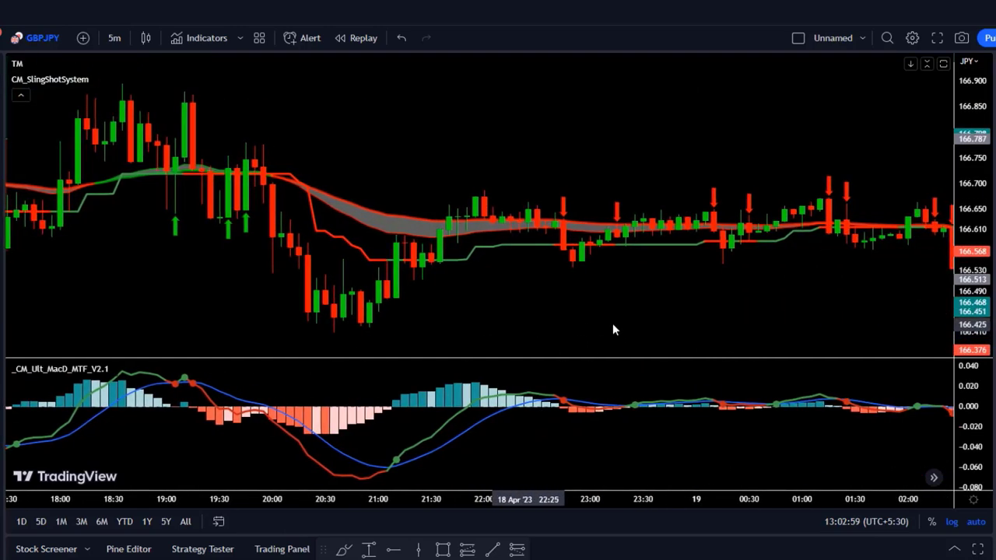
scroll(615, 327, "right", 3)
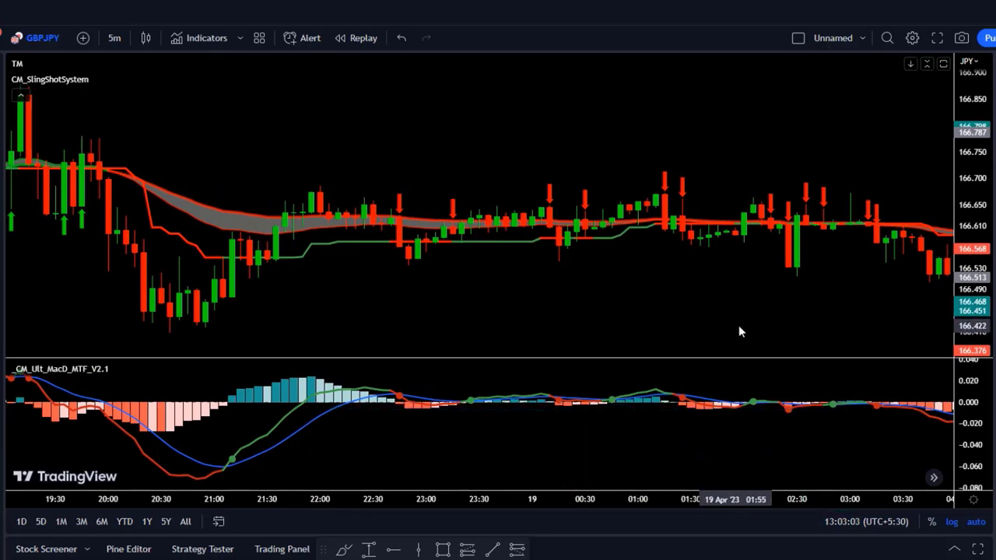
left_click_drag(738, 329, 535, 324)
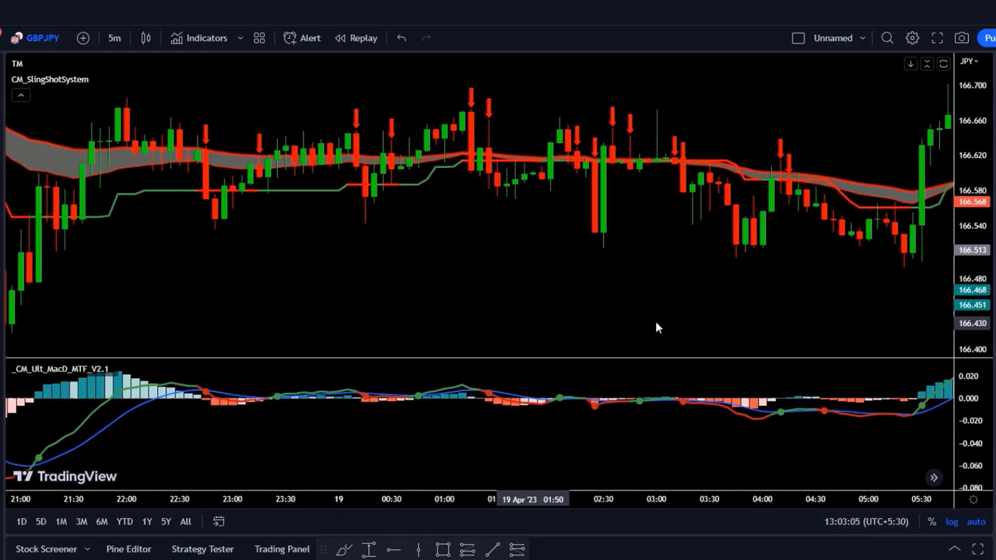
left_click_drag(664, 325, 549, 324)
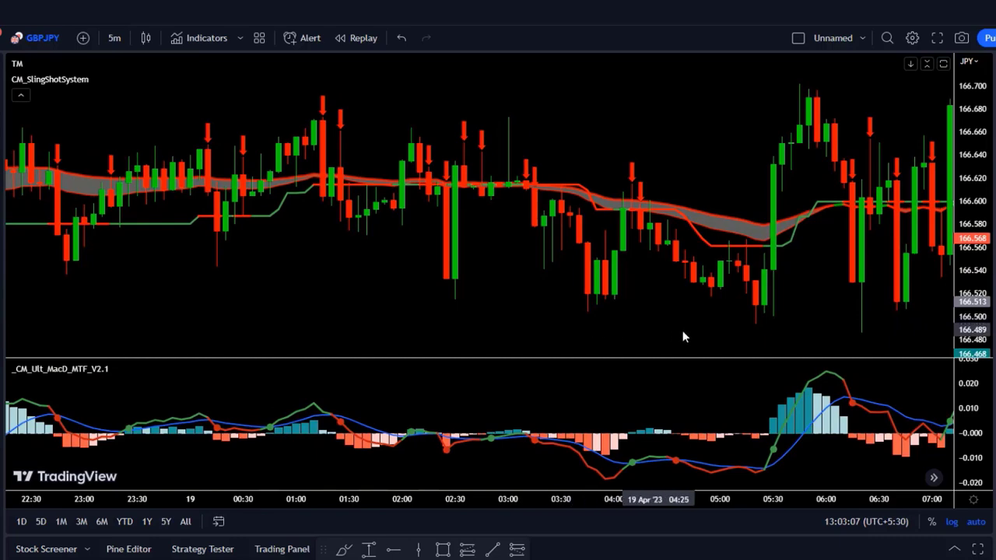
left_click_drag(682, 329, 614, 334)
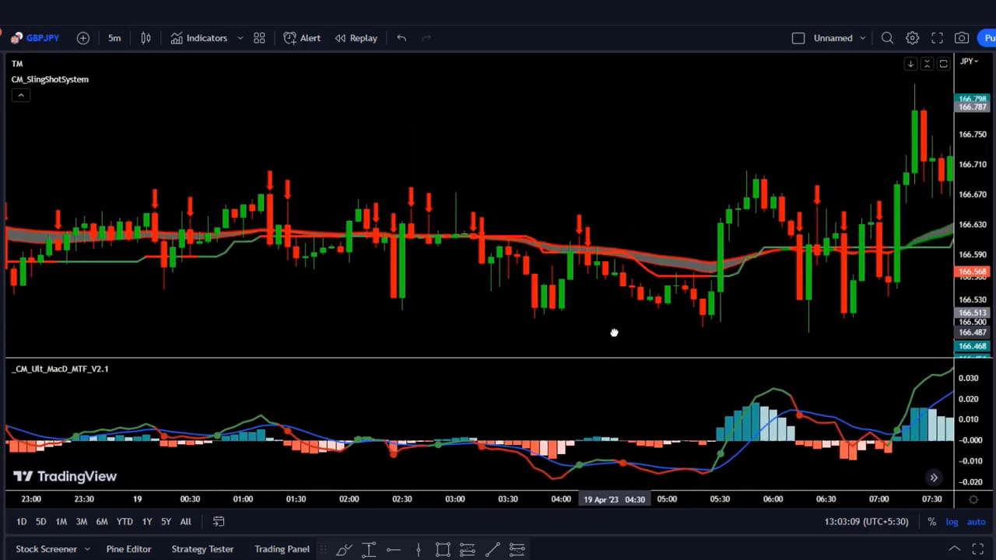
left_click_drag(700, 345, 506, 342)
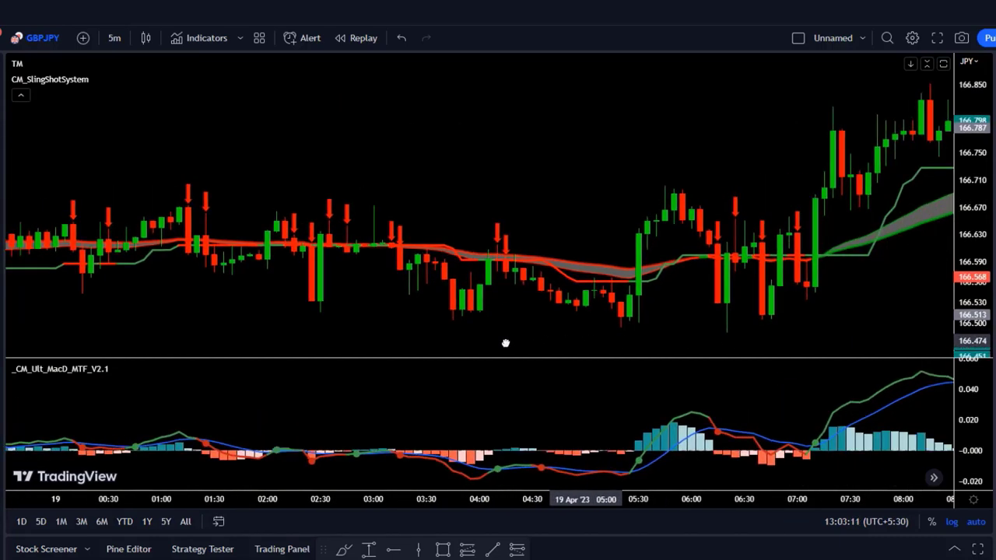
left_click_drag(686, 344, 647, 350)
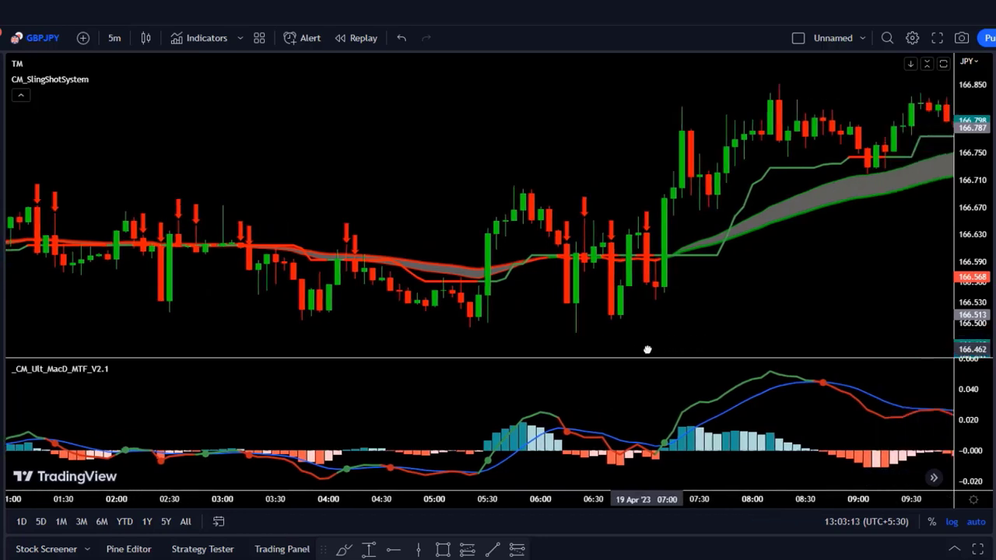
left_click_drag(723, 329, 536, 345)
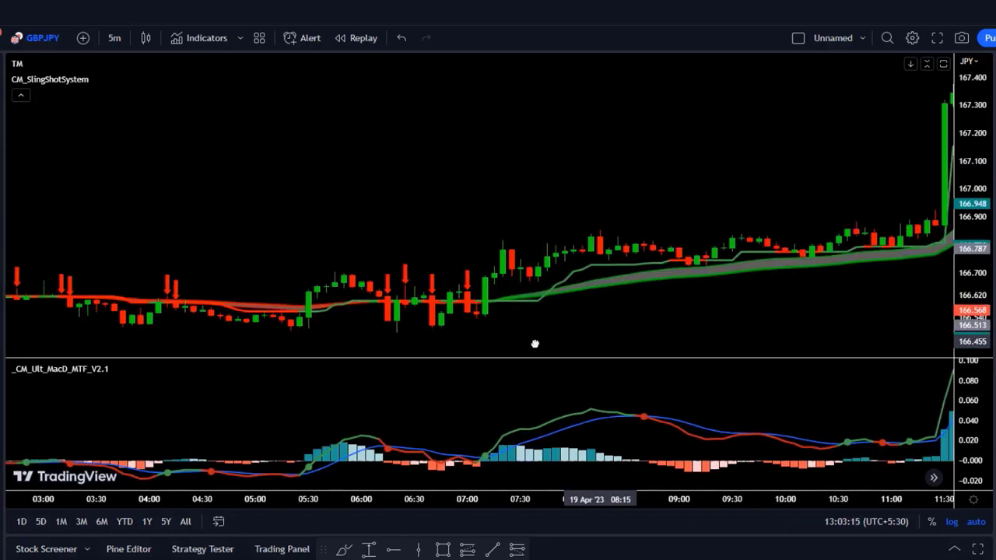
left_click_drag(700, 346, 596, 349)
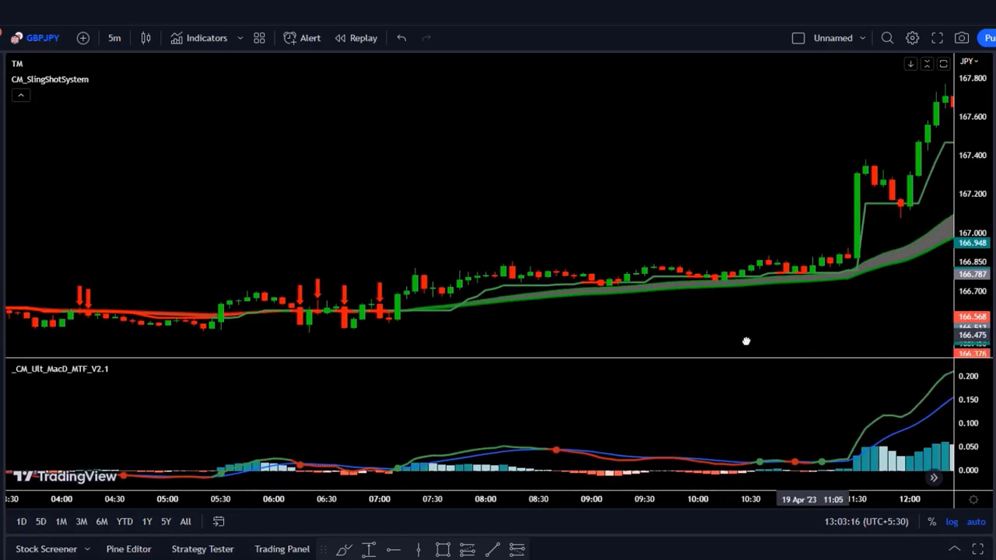
left_click_drag(724, 343, 614, 350)
scroll(610, 351, "right", 5)
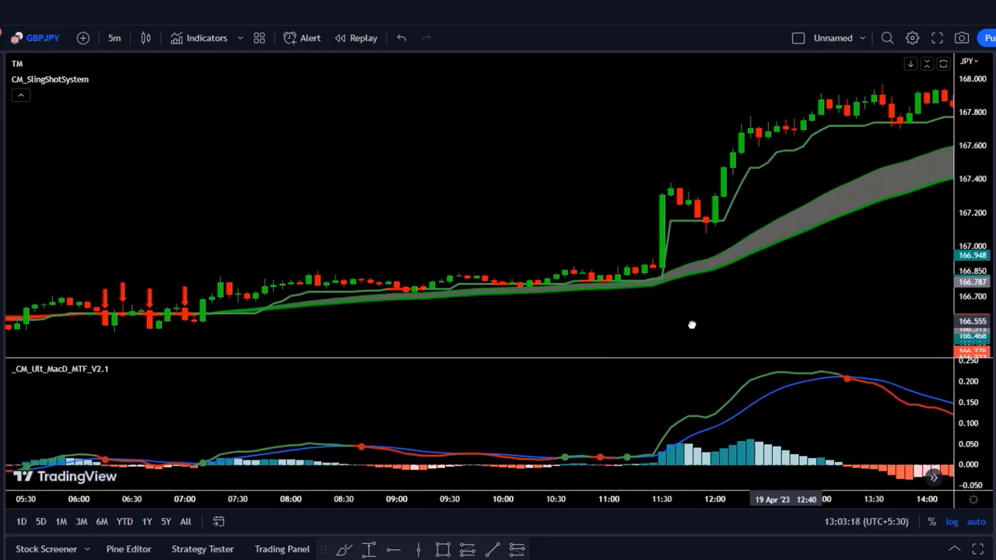
left_click_drag(692, 324, 555, 326)
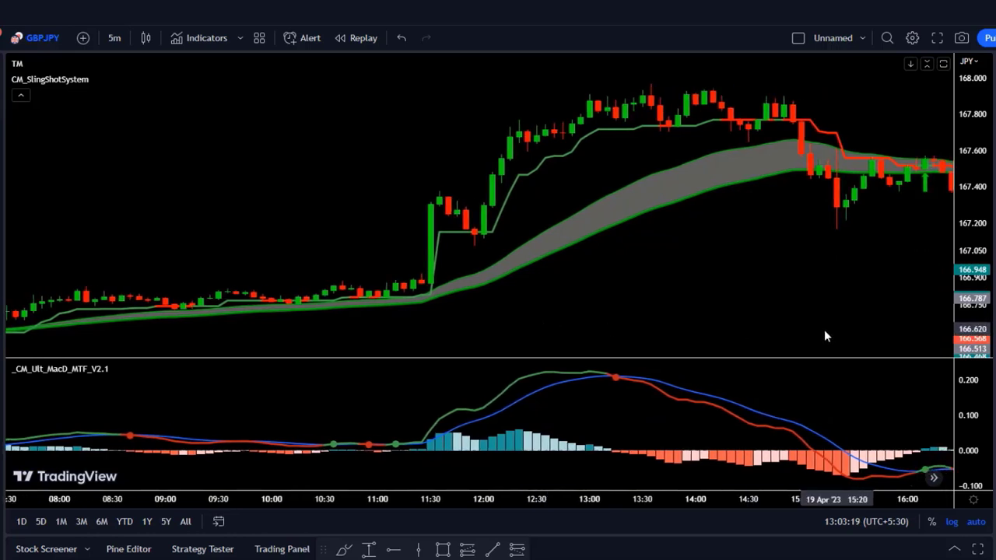
left_click_drag(805, 336, 659, 338)
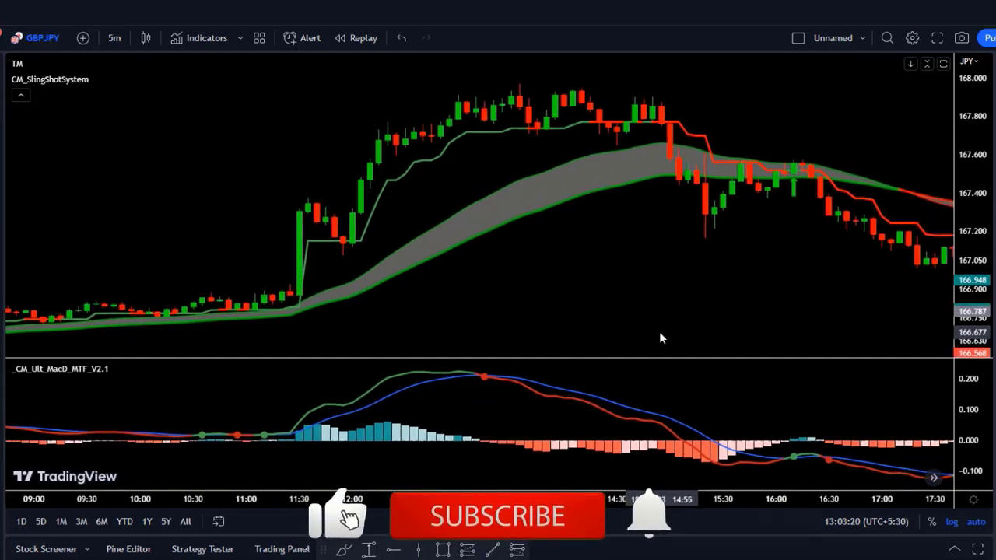